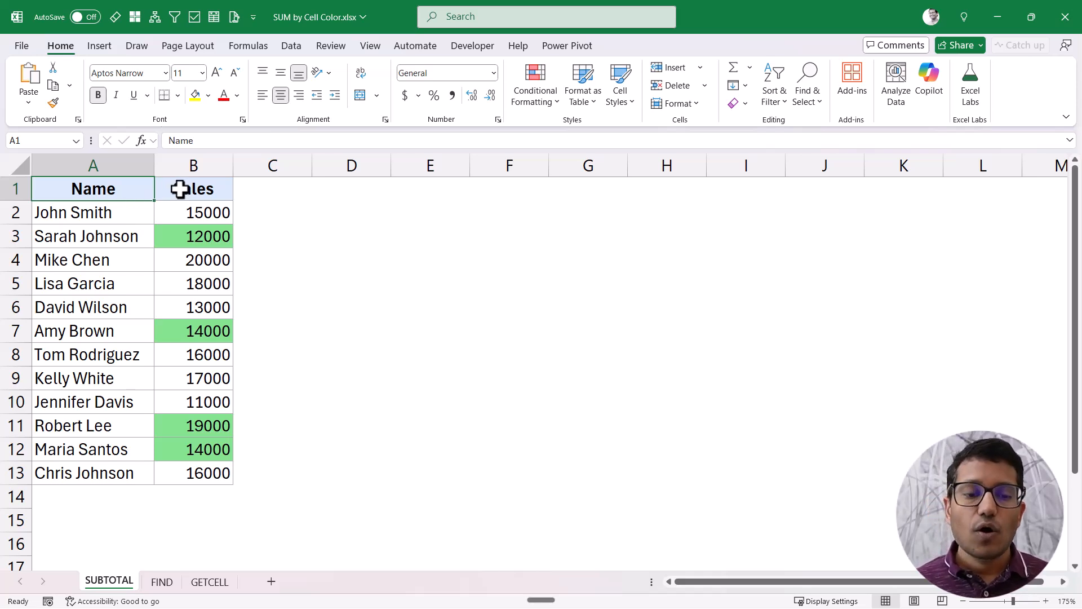
pyautogui.click(178, 240)
pyautogui.click(177, 328)
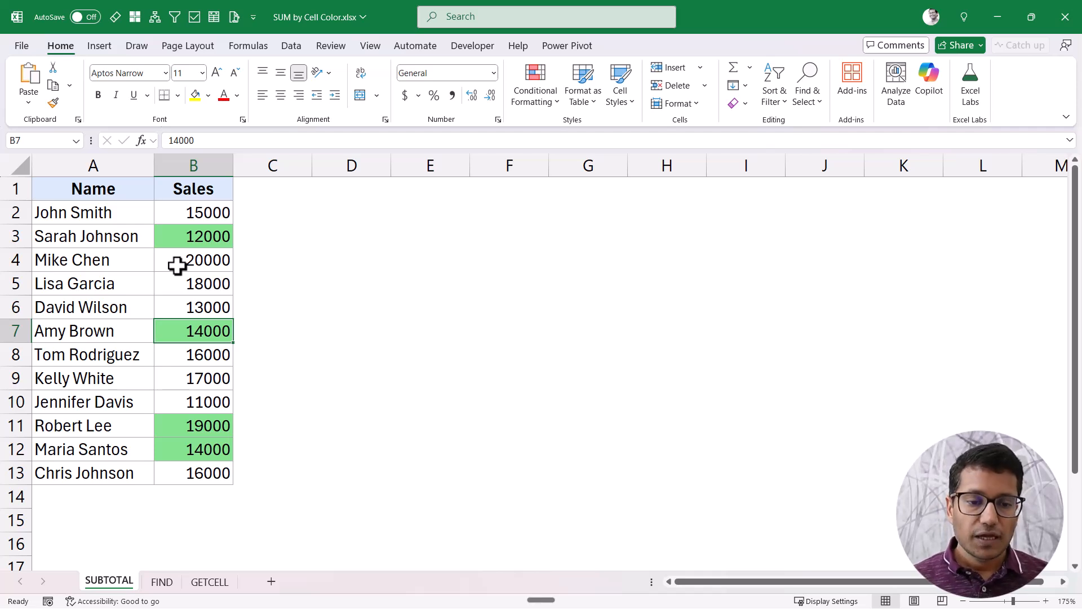
pyautogui.click(188, 506)
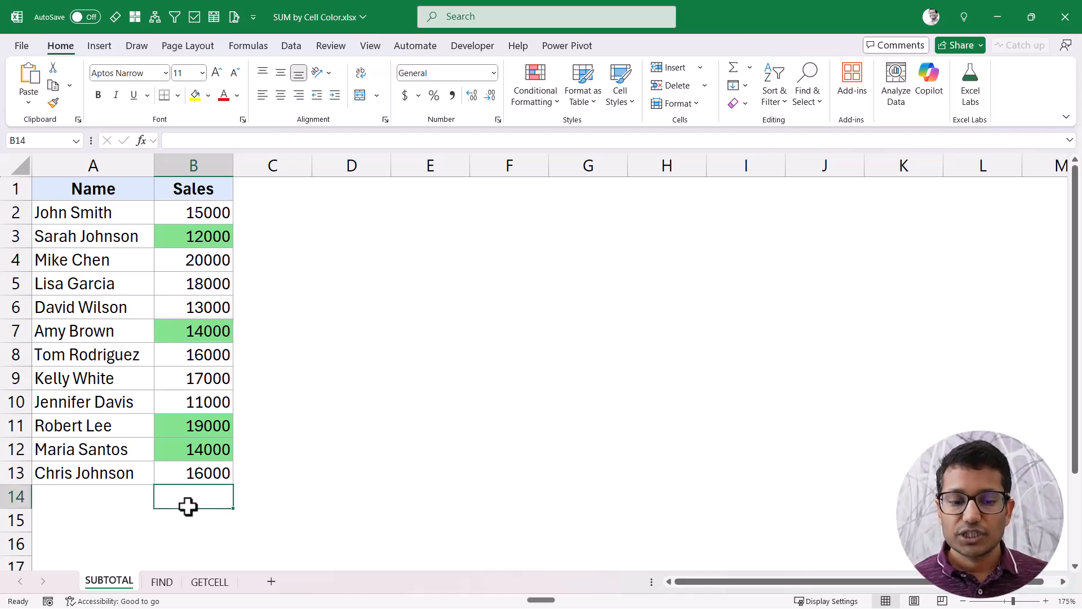
pyautogui.click(187, 514)
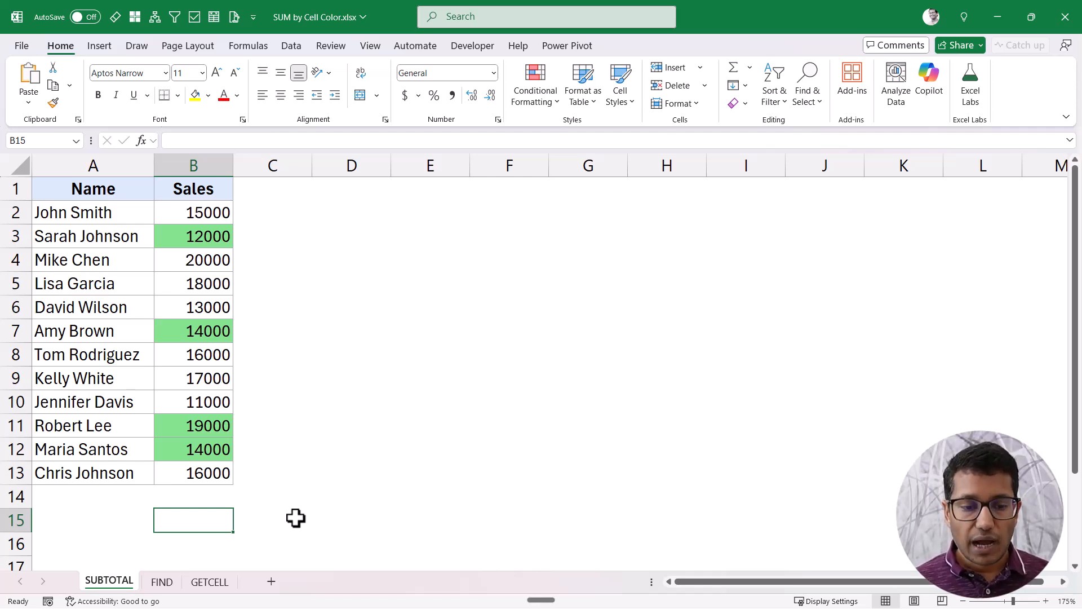
# - Add filters to the sales table, filter the Sales column by green cell color and select the visible sales values
pyautogui.click(134, 192)
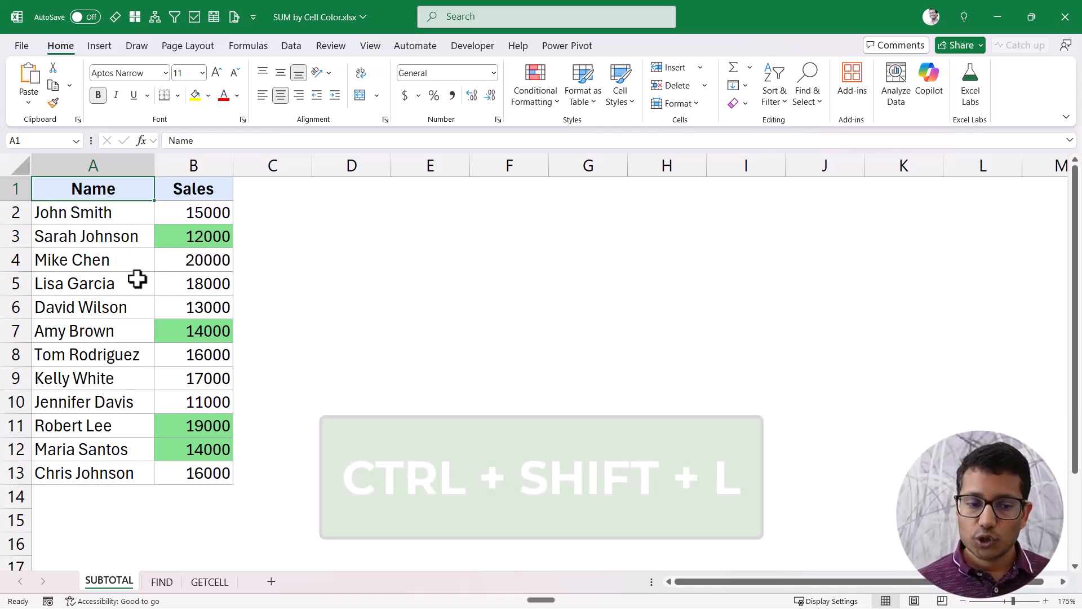
pyautogui.hotkey('ctrl', 'shift', 'l')
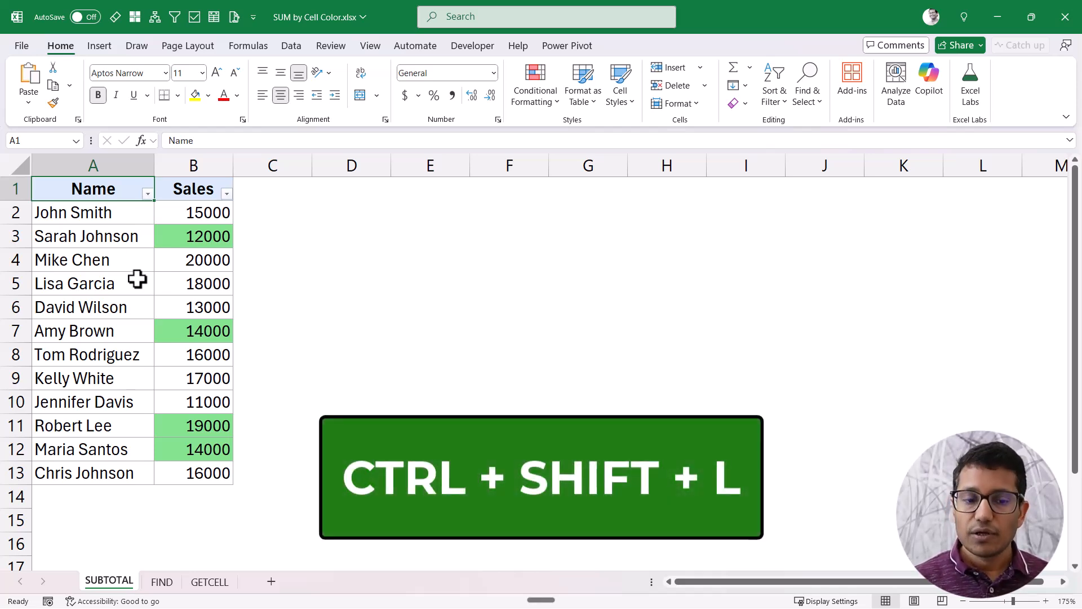
pyautogui.click(226, 193)
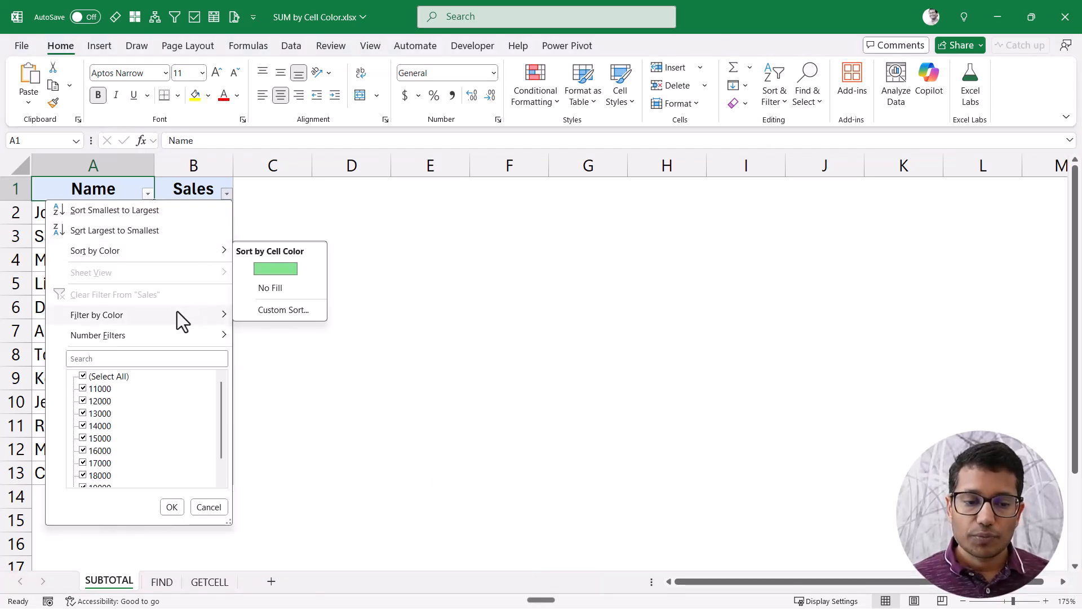
pyautogui.moveTo(178, 317)
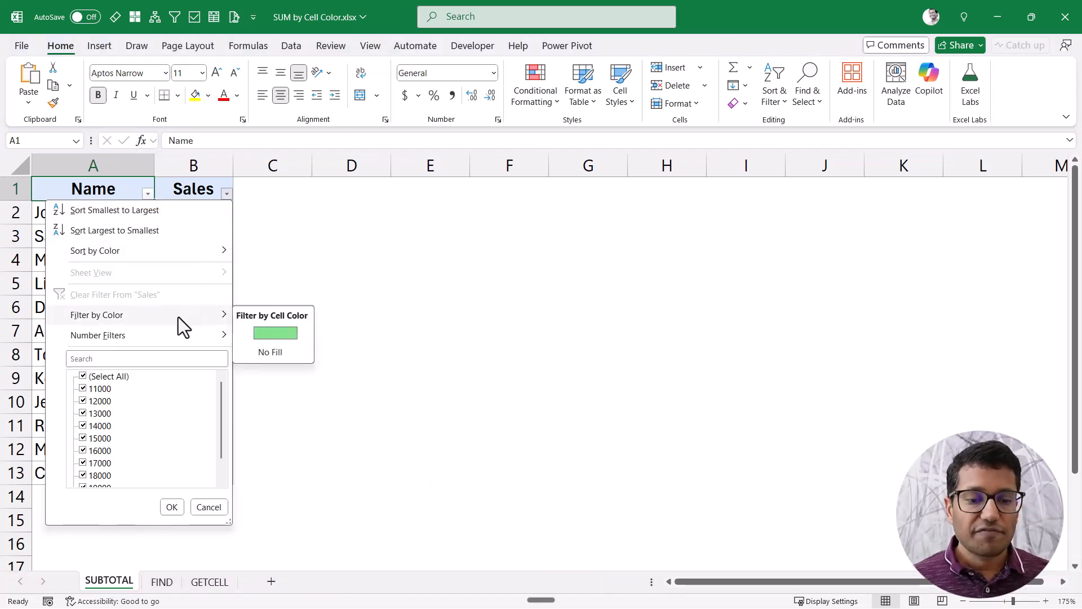
pyautogui.click(267, 336)
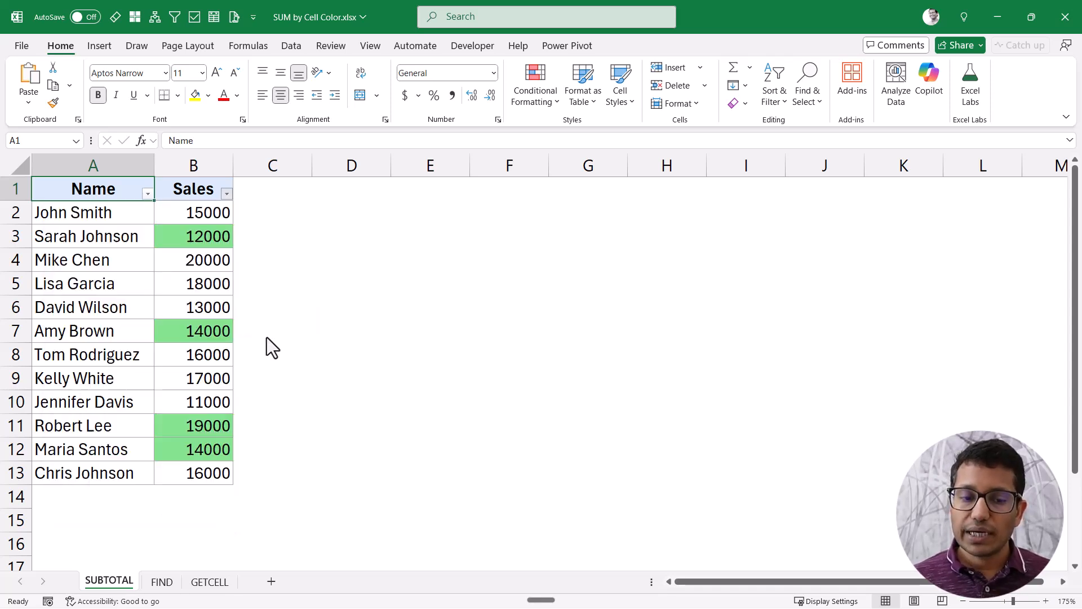
pyautogui.moveTo(197, 214); pyautogui.dragTo(193, 280)
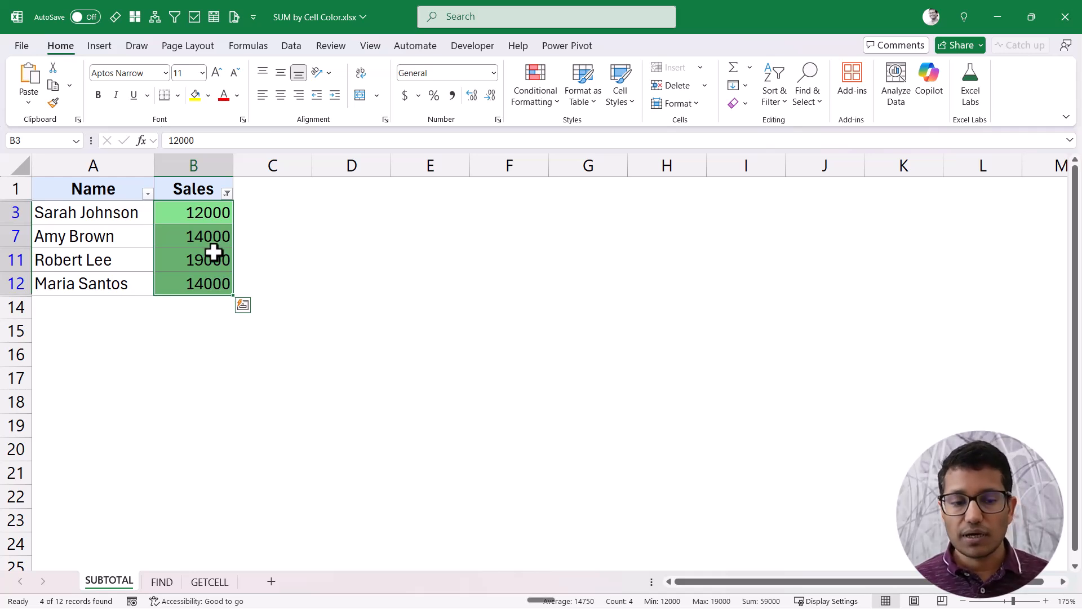
pyautogui.click(204, 326)
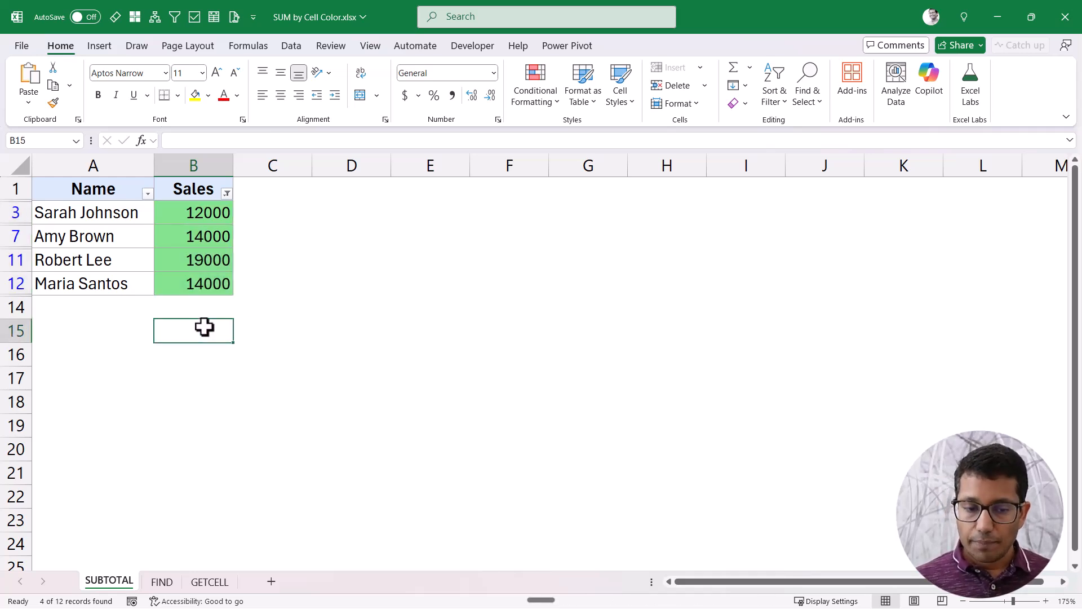
pyautogui.write('=SUM(')
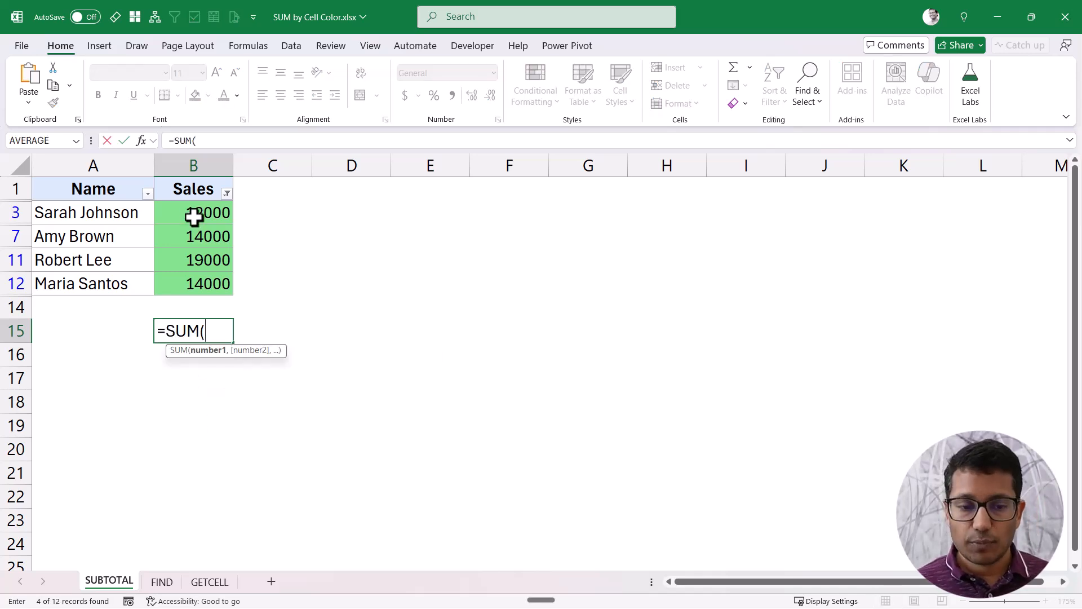
pyautogui.press('Escape')
# - Remove the filters from the sales table and enter =SUM(B2:B13) in cell B15
pyautogui.hotkey('ctrl', 'shift', 'l')
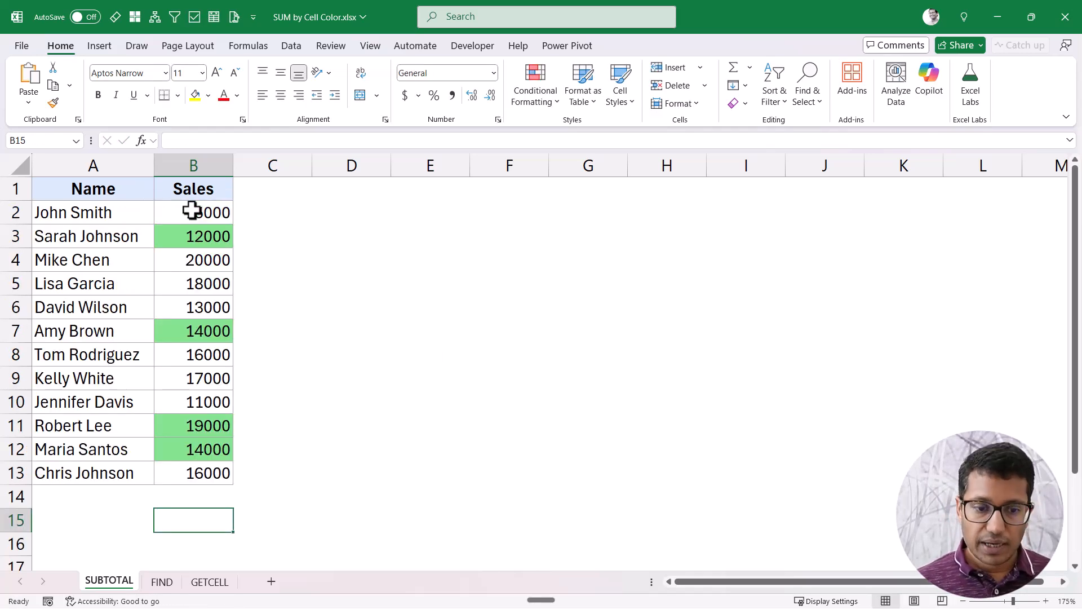
pyautogui.write('=SUM(')
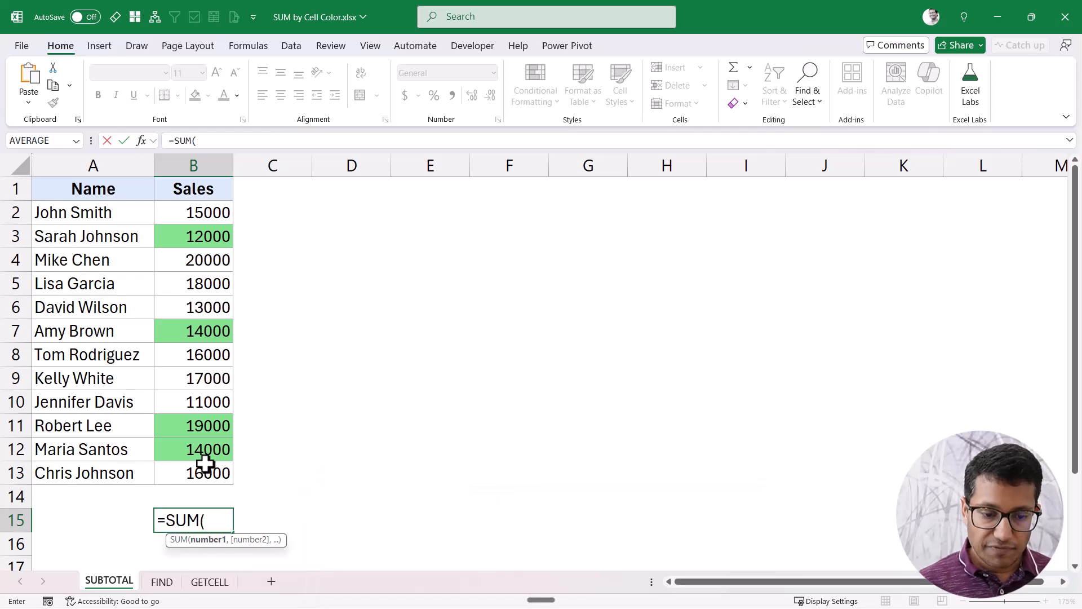
pyautogui.moveTo(193, 218); pyautogui.dragTo(204, 470)
pyautogui.press('Return')
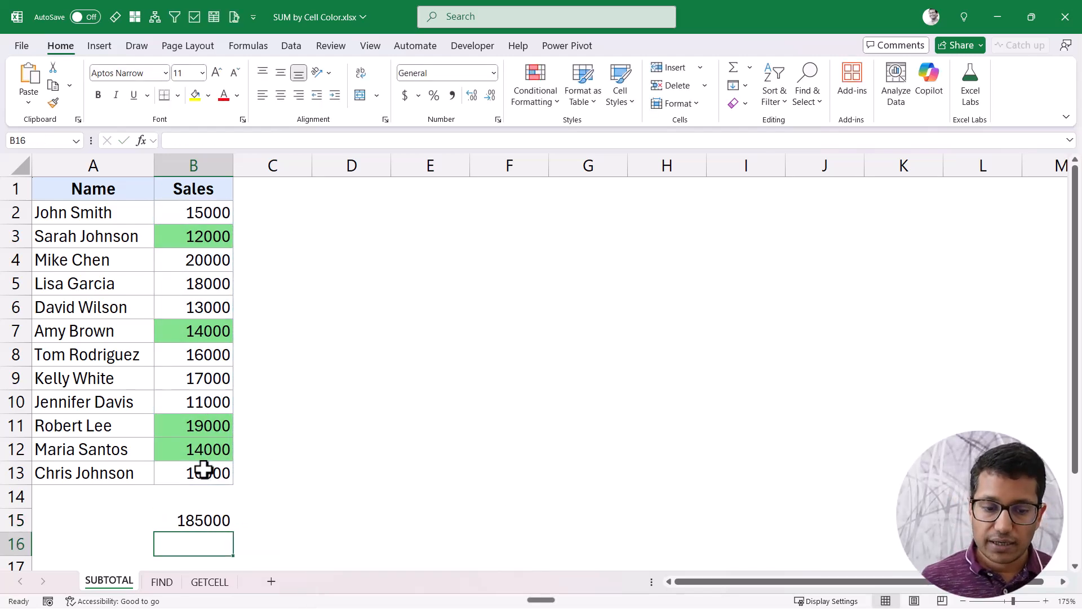
pyautogui.press('Up')
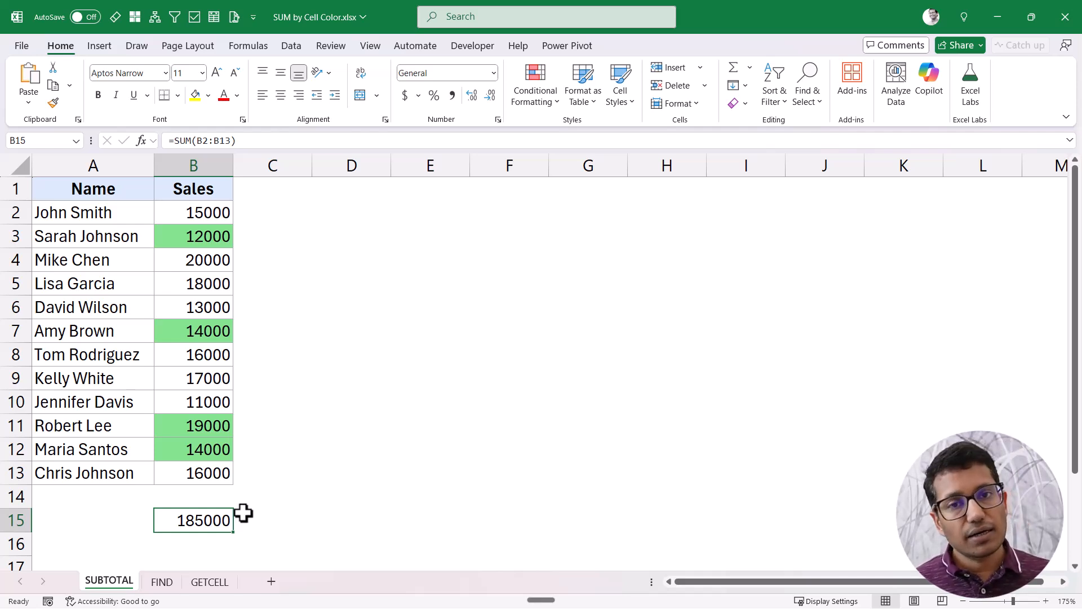
# - Turn filters back on, filter the Sales column by green cell color and check the SUM formula in cell B15
pyautogui.click(190, 184)
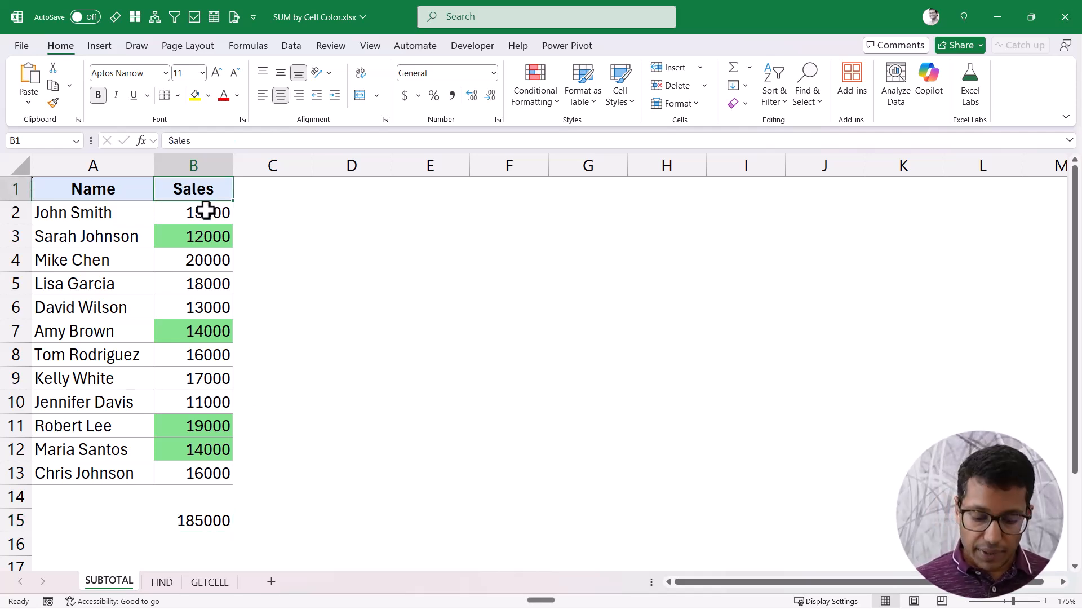
pyautogui.hotkey('ctrl', 'shift', 'l')
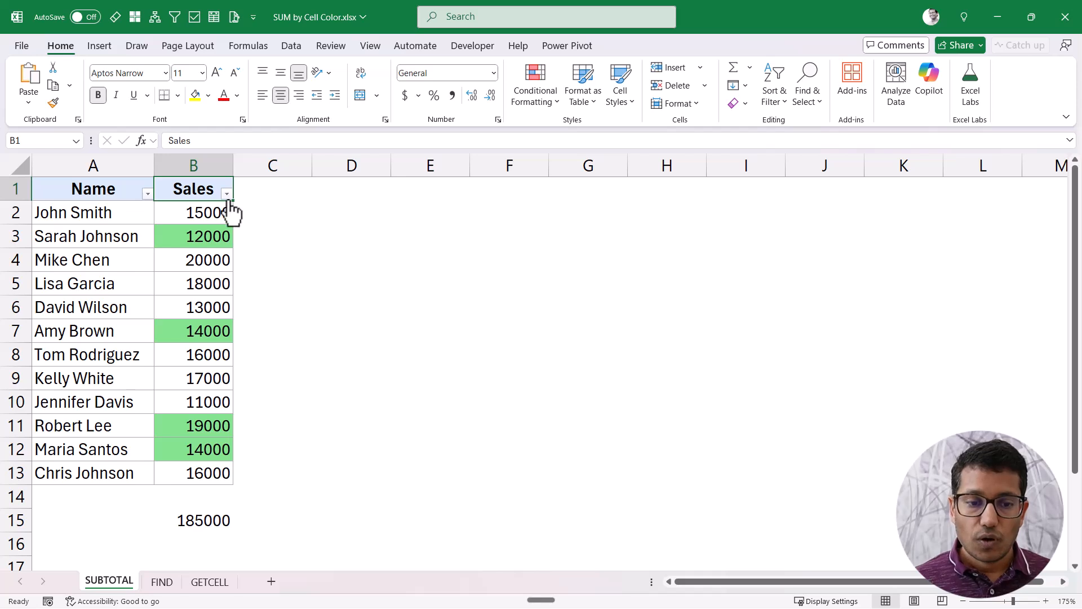
pyautogui.click(226, 194)
pyautogui.moveTo(201, 314)
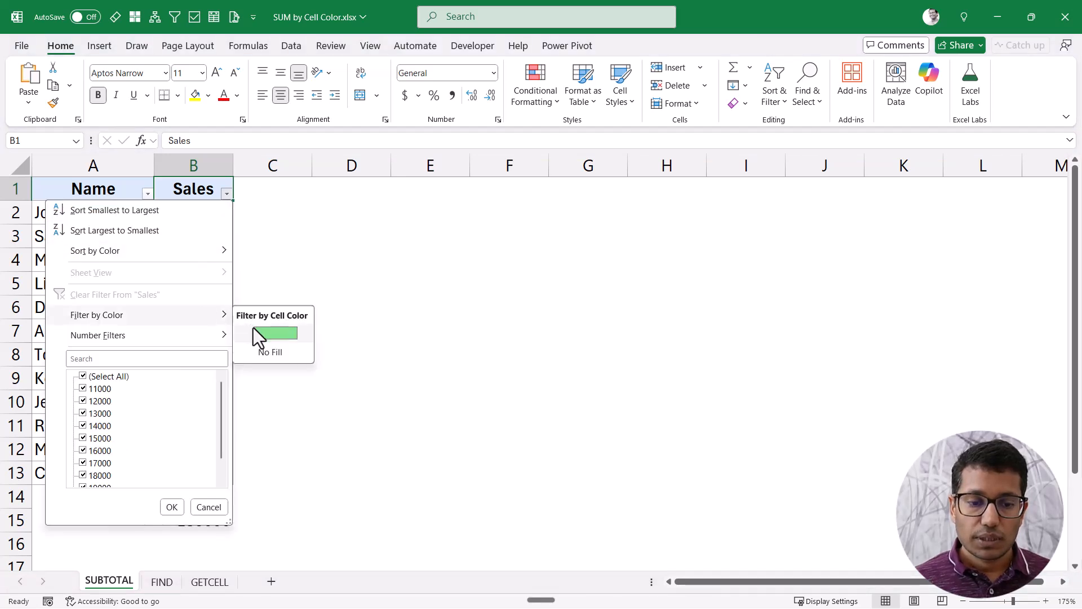
pyautogui.click(282, 332)
pyautogui.click(208, 330)
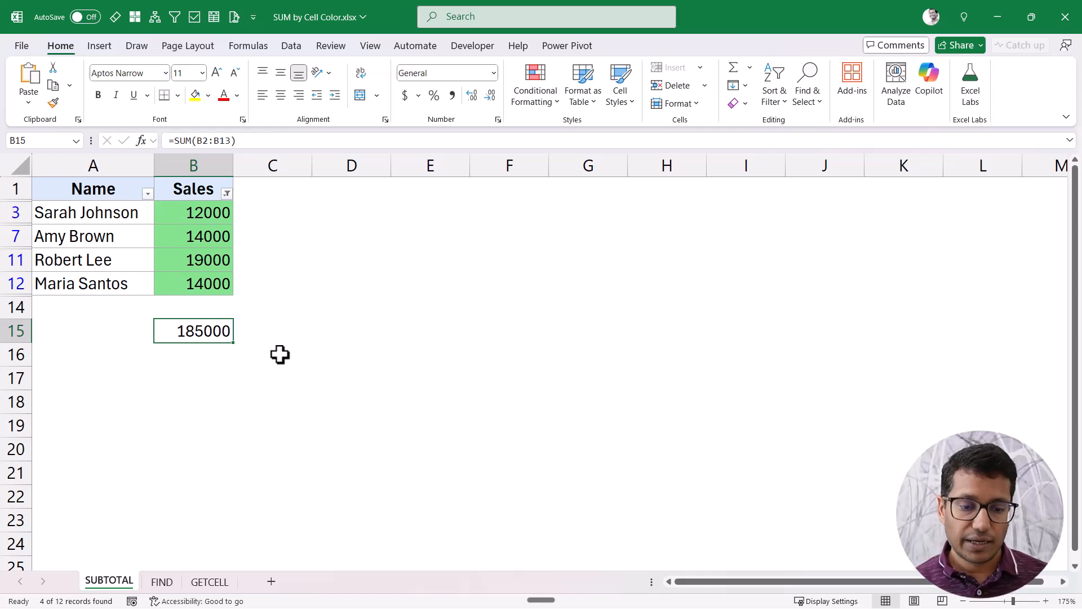
pyautogui.write('=subto')
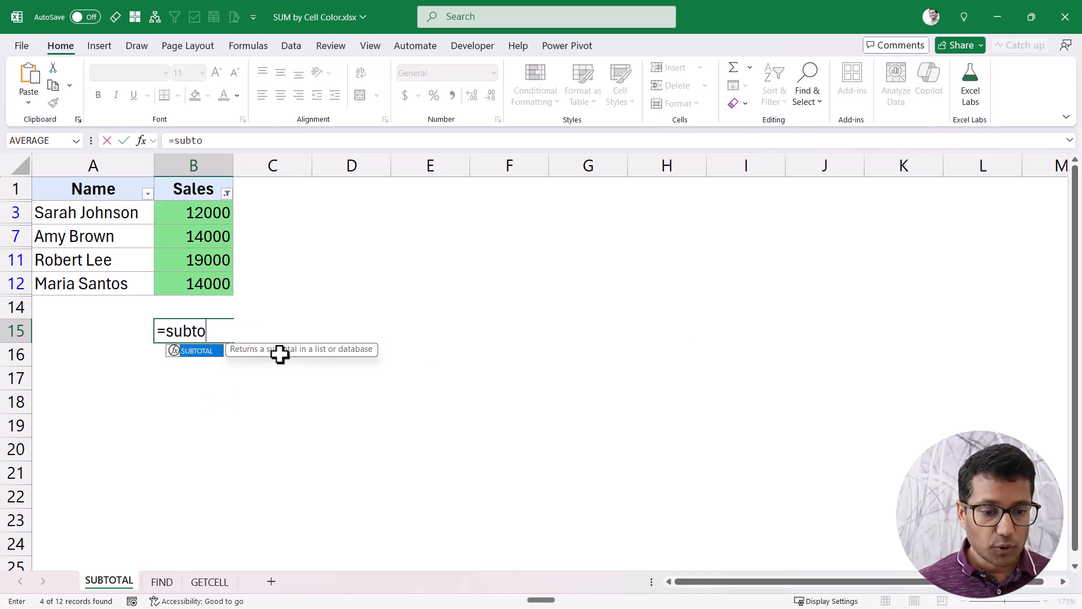
pyautogui.press('Tab')
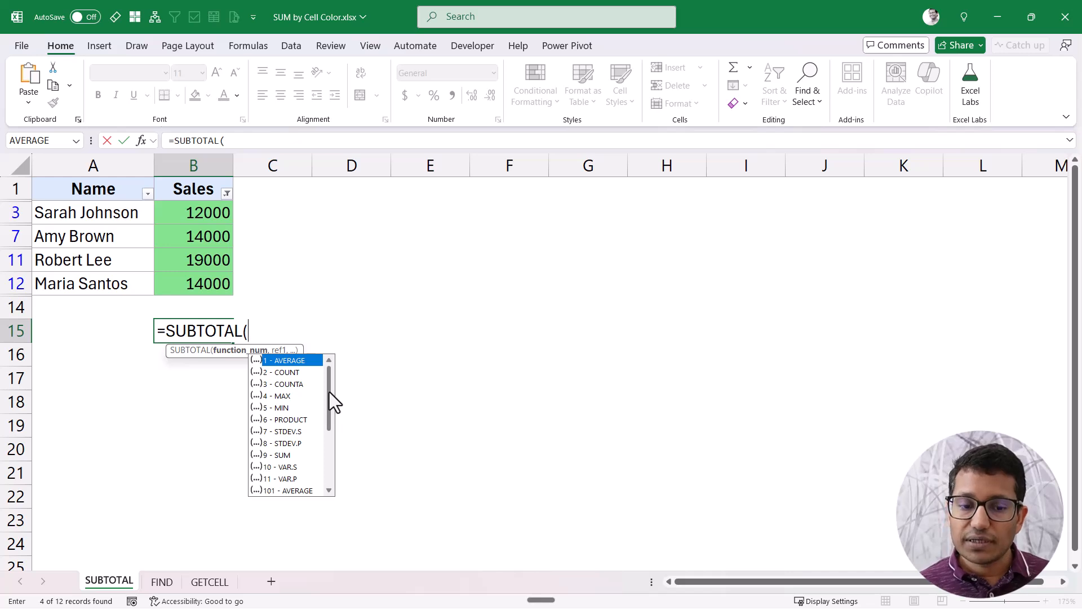
pyautogui.moveTo(327, 395); pyautogui.dragTo(332, 448)
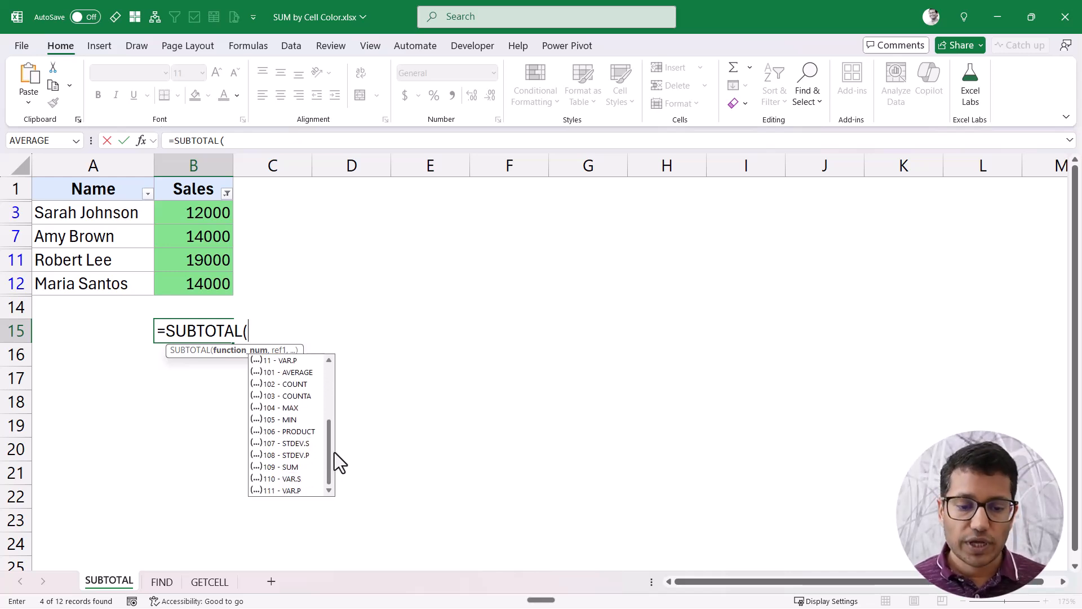
pyautogui.doubleClick(275, 467)
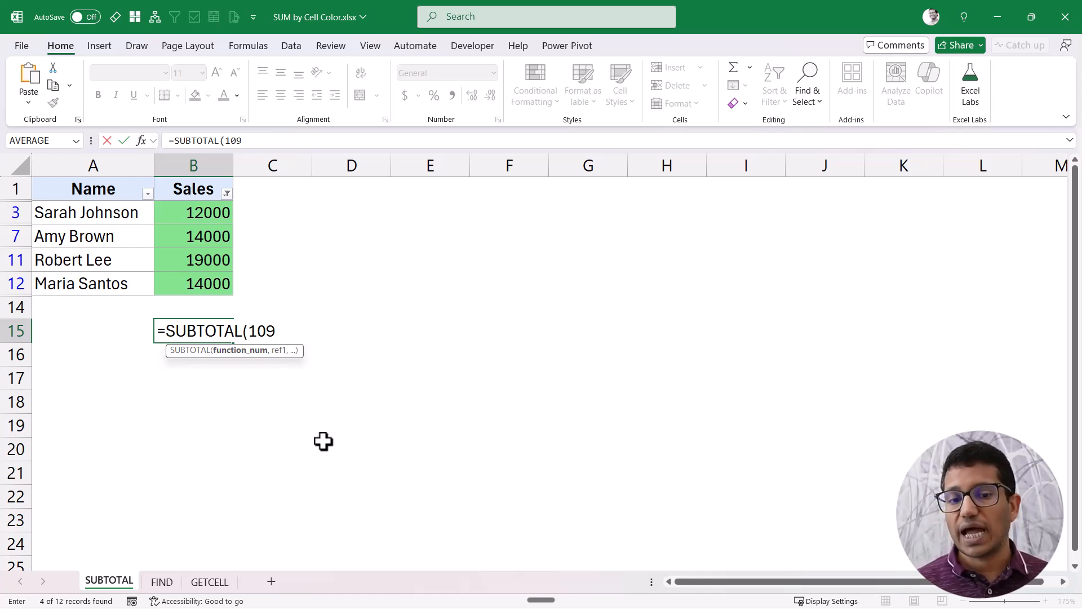
pyautogui.write(',')
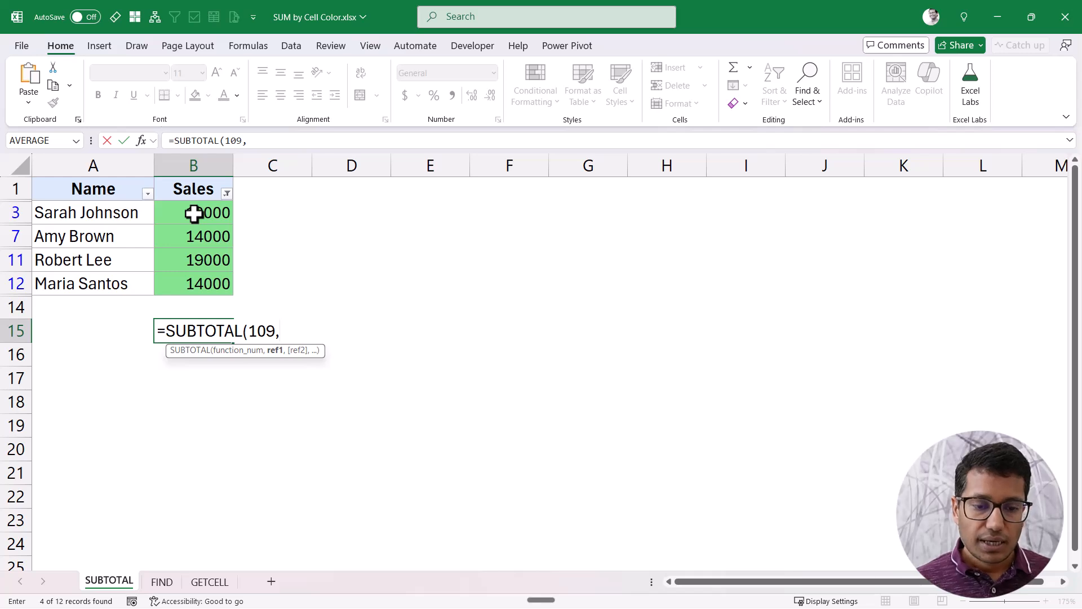
pyautogui.press('Escape')
# - Undo the color filtering and replace the formula in cell B15 with =SUBTOTAL(109,B2:B13)
pyautogui.hotkey('ctrl', 'z')
pyautogui.hotkey('ctrl', 'z')
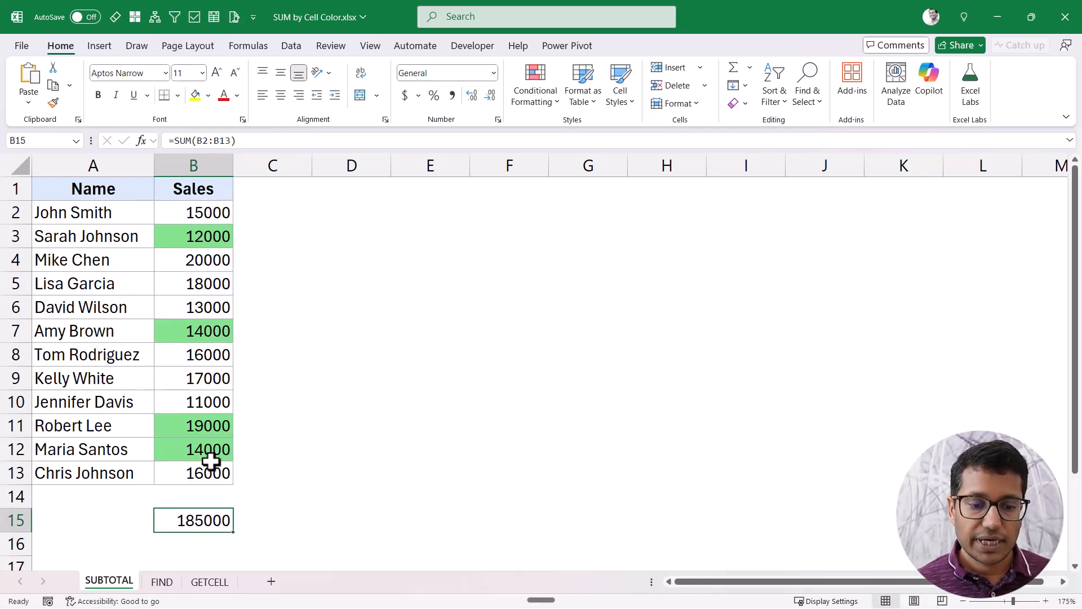
pyautogui.write('=subtot')
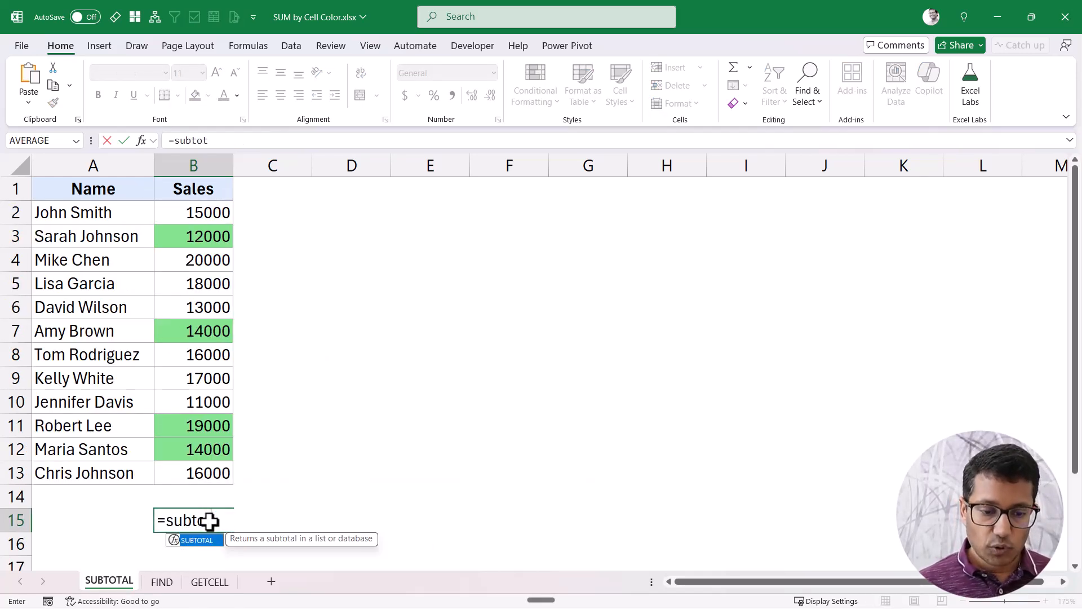
pyautogui.press('Tab')
pyautogui.write('109,')
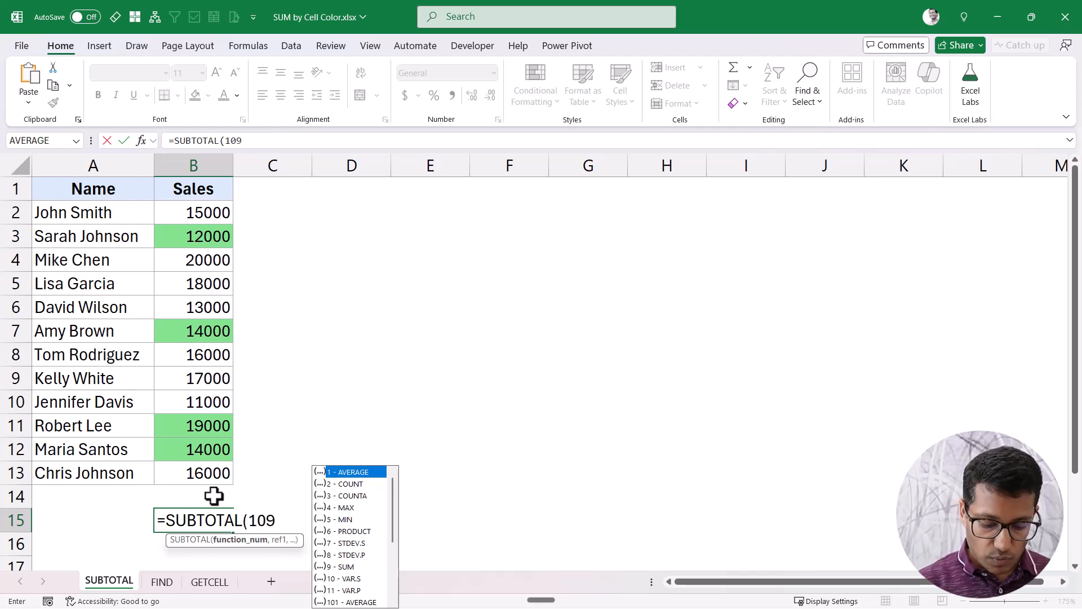
pyautogui.click(204, 212)
pyautogui.hotkey('ctrl', 'shift', 'Down')
pyautogui.write(')')
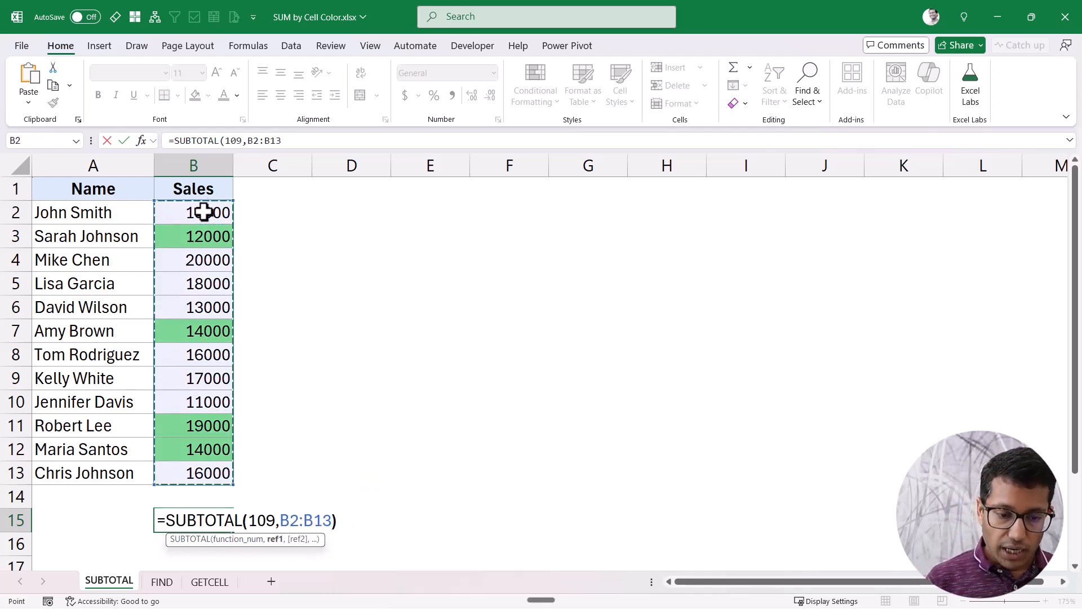
pyautogui.press('Return')
pyautogui.press('Up')
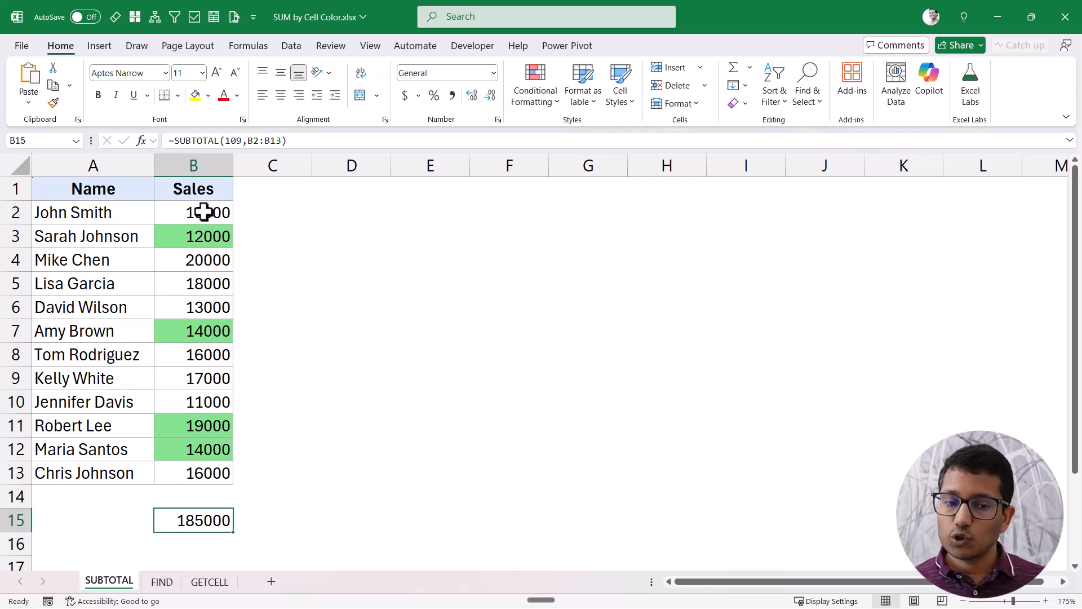
# - Filter the Sales column by green cell color and check the SUBTOTAL formula in B15 against the visible sales values
pyautogui.click(193, 188)
pyautogui.hotkey('ctrl', 'shift', 'l')
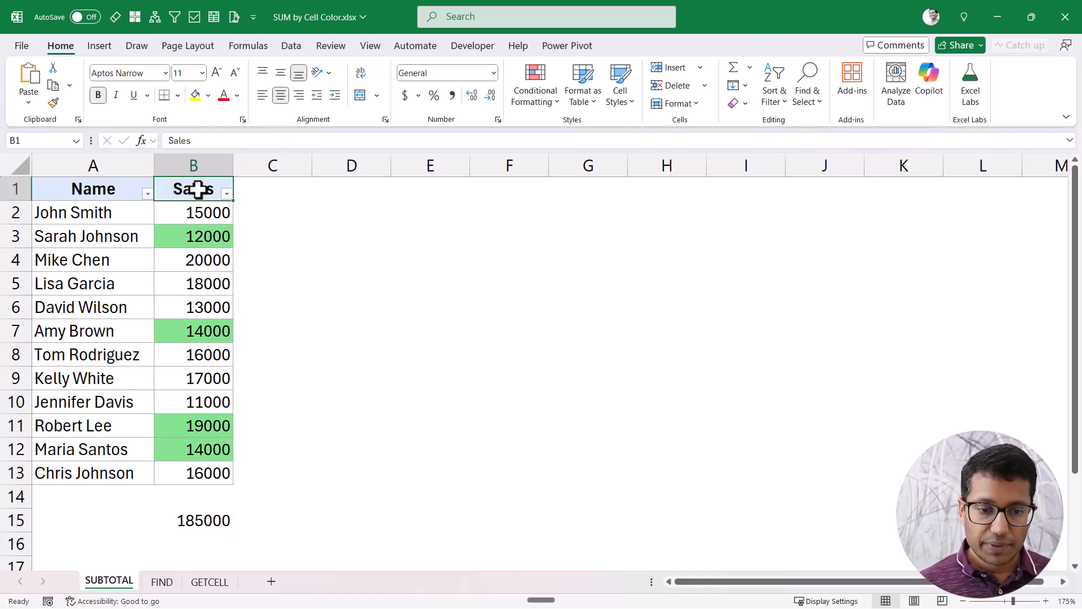
pyautogui.click(226, 194)
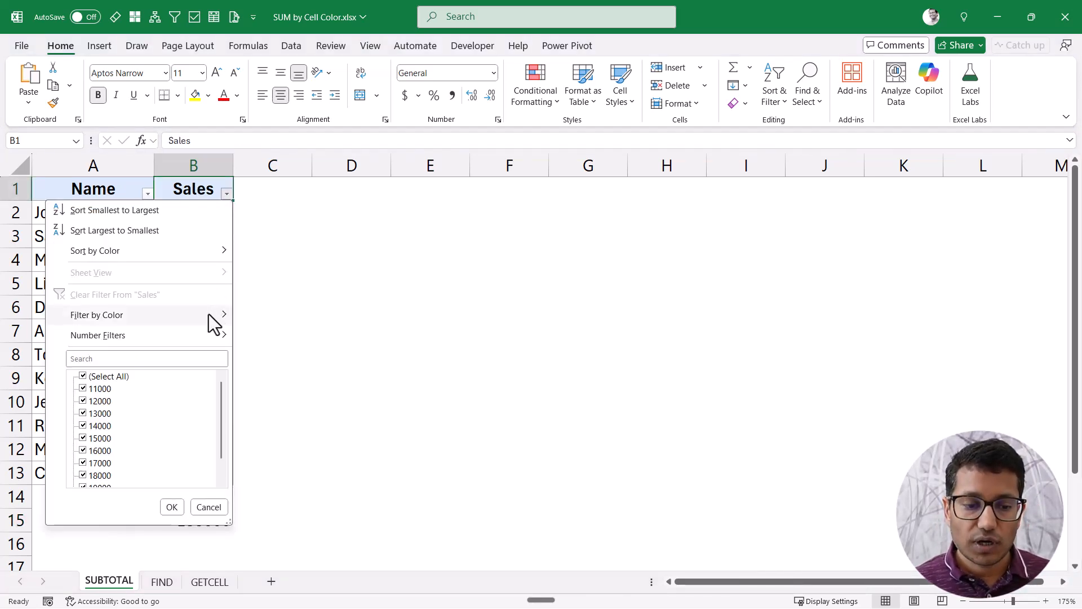
pyautogui.moveTo(210, 316)
pyautogui.click(250, 333)
pyautogui.click(201, 333)
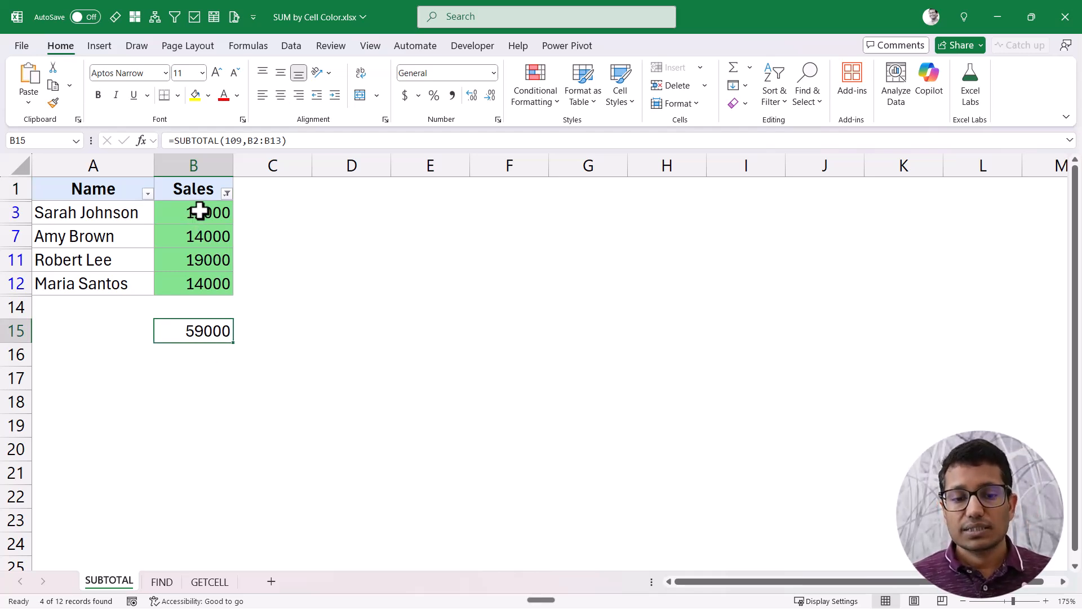
pyautogui.moveTo(200, 212); pyautogui.dragTo(197, 282)
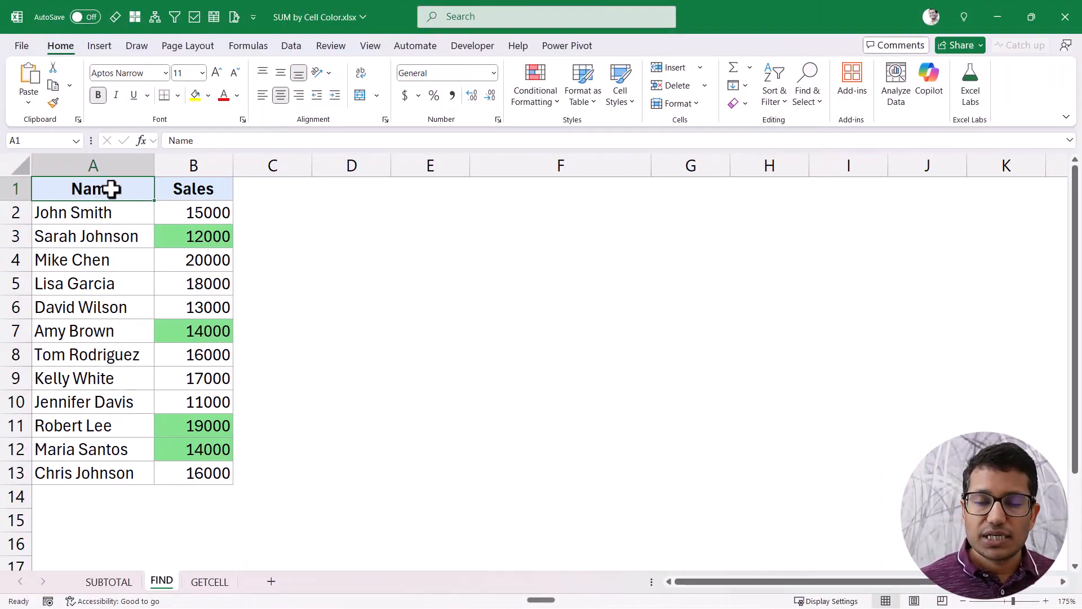
# - Select the green sales cells B3, B7, B11 and B12 together to check their sum
pyautogui.click(188, 235)
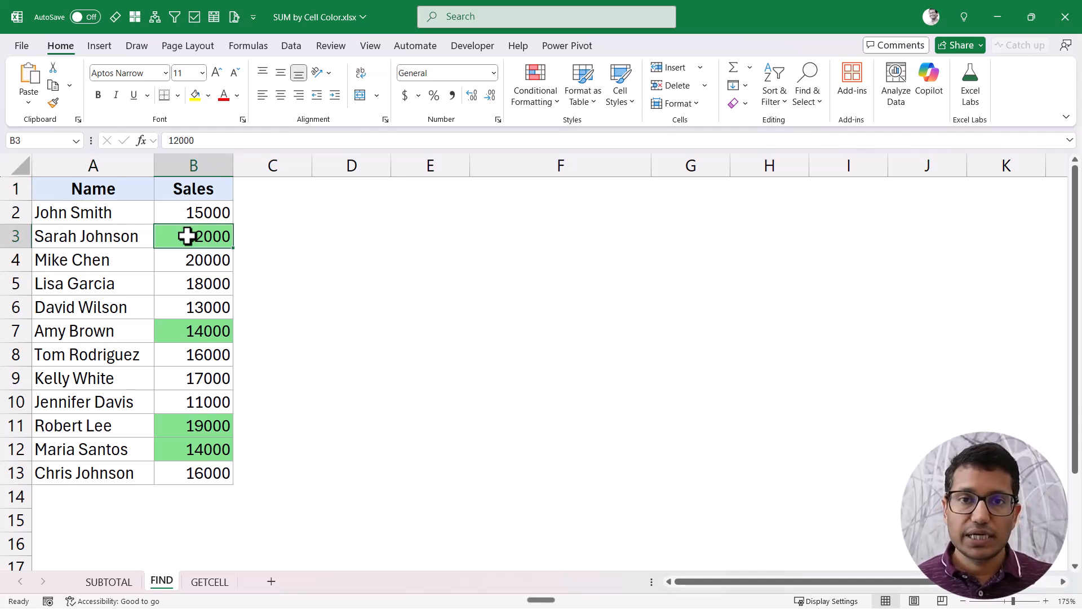
pyautogui.keyDown('ctrl'); pyautogui.click(180, 331); pyautogui.keyUp('ctrl')
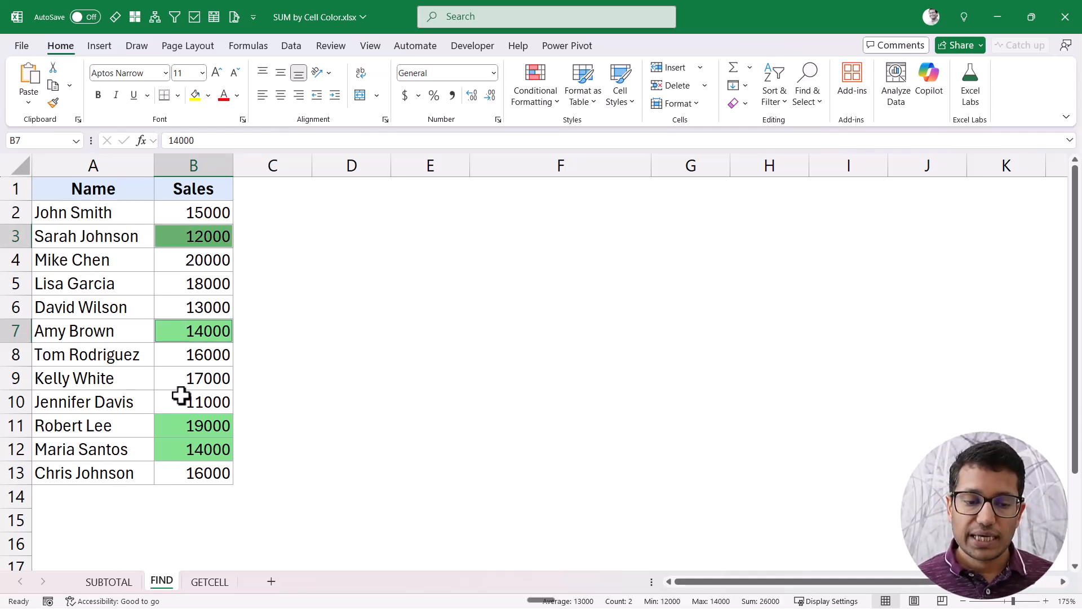
pyautogui.keyDown('ctrl'); pyautogui.click(182, 422); pyautogui.keyUp('ctrl')
pyautogui.keyDown('ctrl'); pyautogui.click(181, 453); pyautogui.keyUp('ctrl')
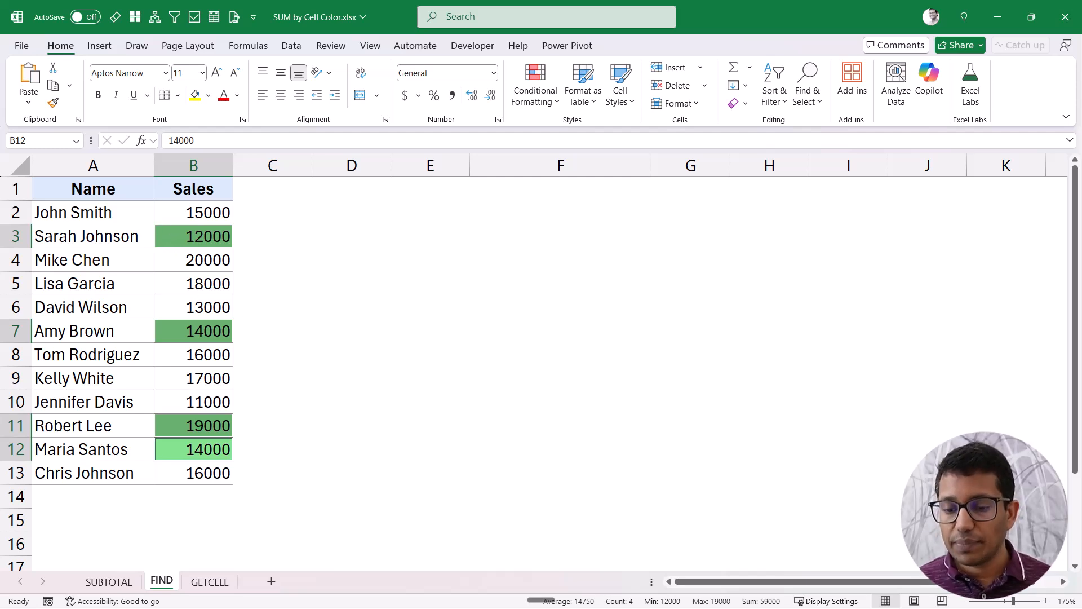
# - Select the table A1:B13 and set the Find and Replace search format from the green cell B3
pyautogui.moveTo(124, 193); pyautogui.dragTo(202, 474)
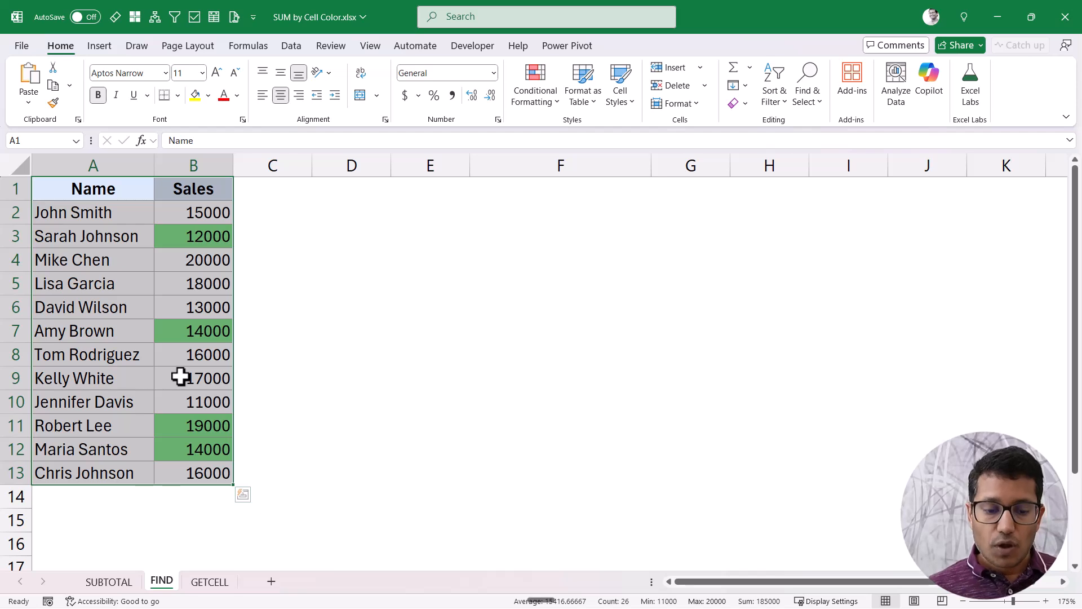
pyautogui.hotkey('ctrl', 'h')
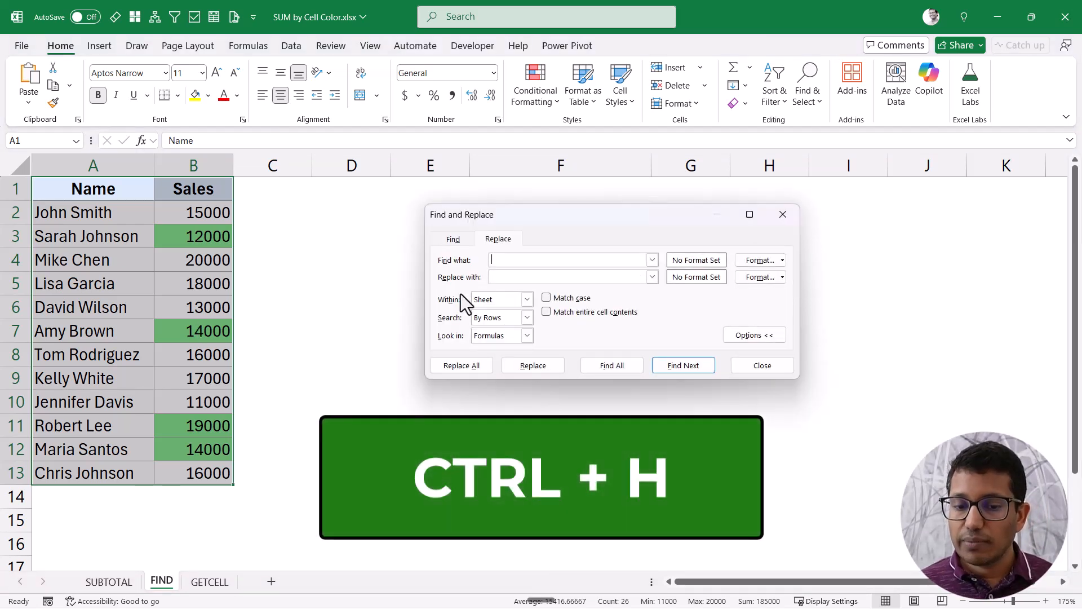
pyautogui.moveTo(519, 210); pyautogui.dragTo(435, 207)
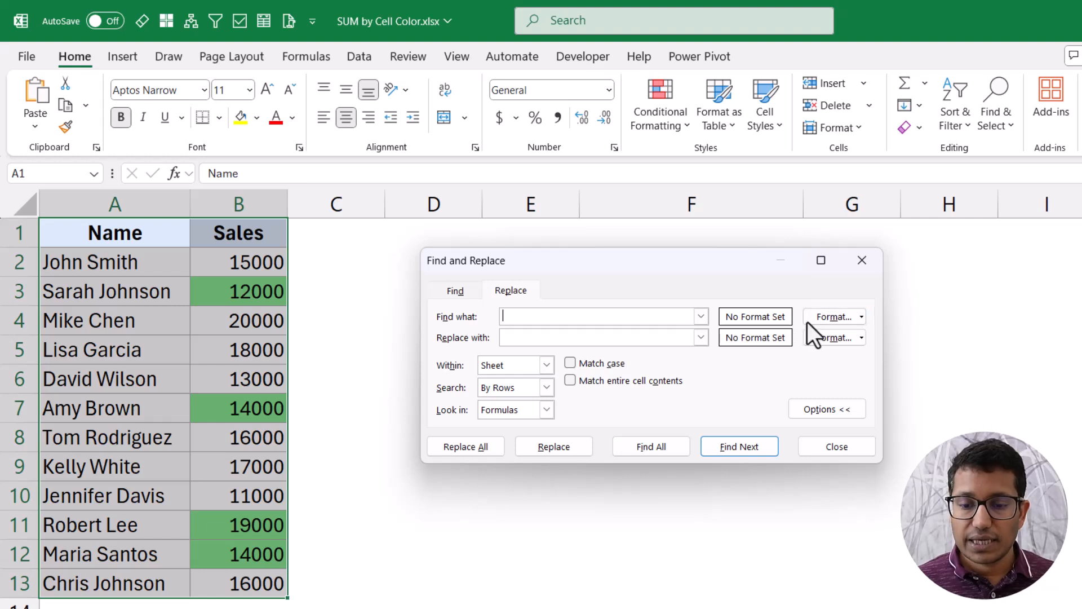
pyautogui.click(861, 317)
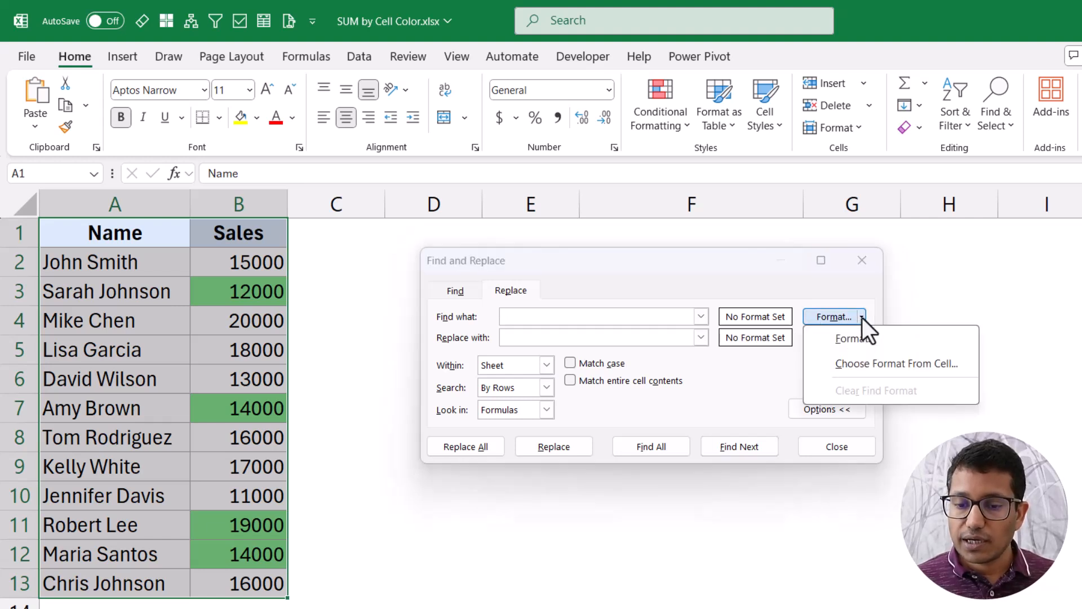
pyautogui.click(851, 370)
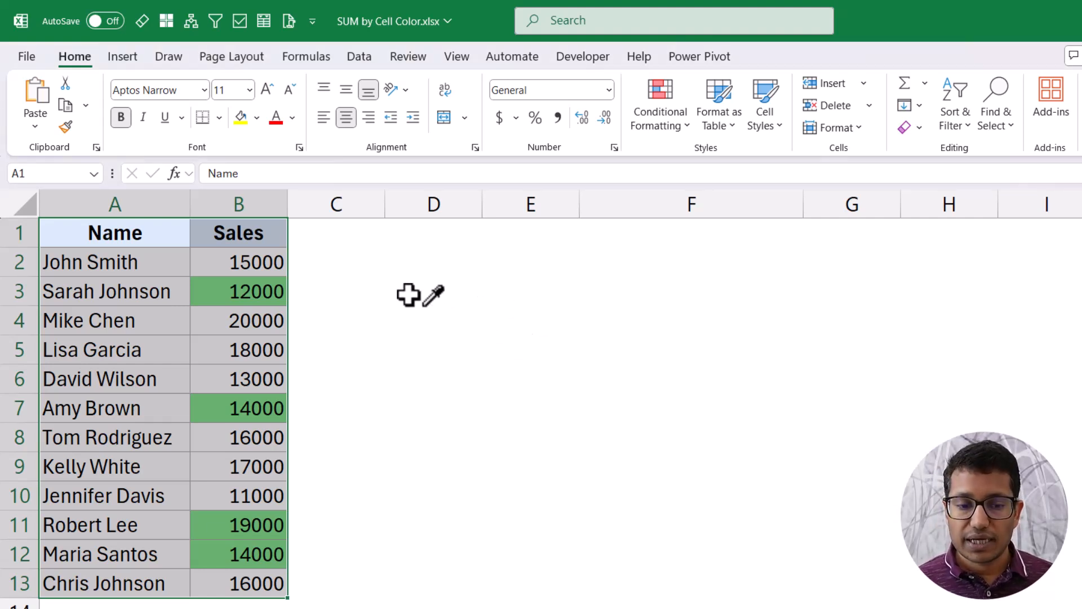
pyautogui.click(241, 292)
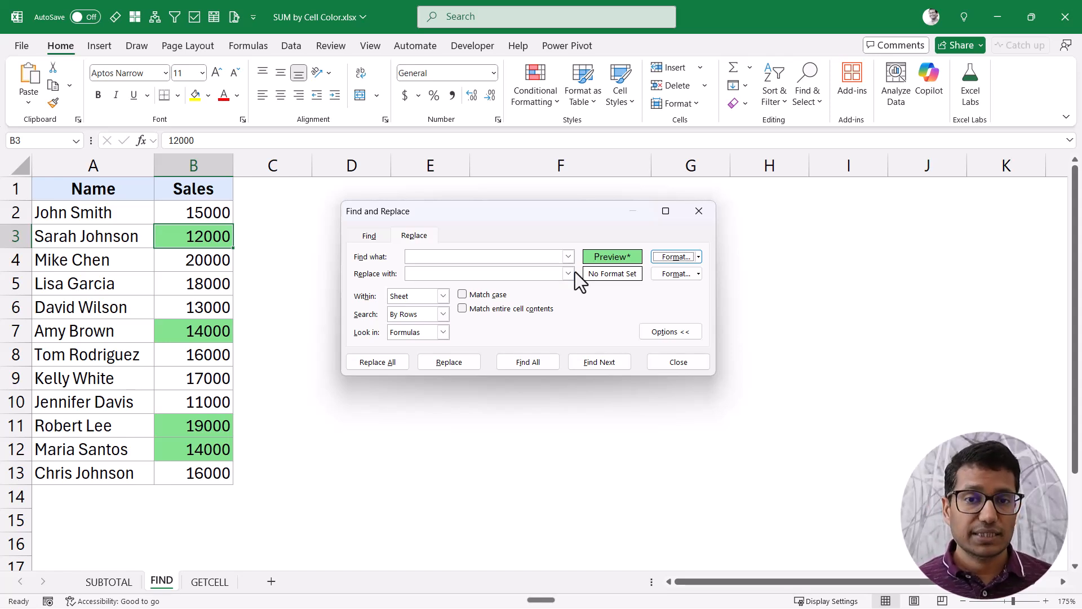
# - Find all cells with the green format, select every match to check their sum and close Find and Replace
pyautogui.click(517, 363)
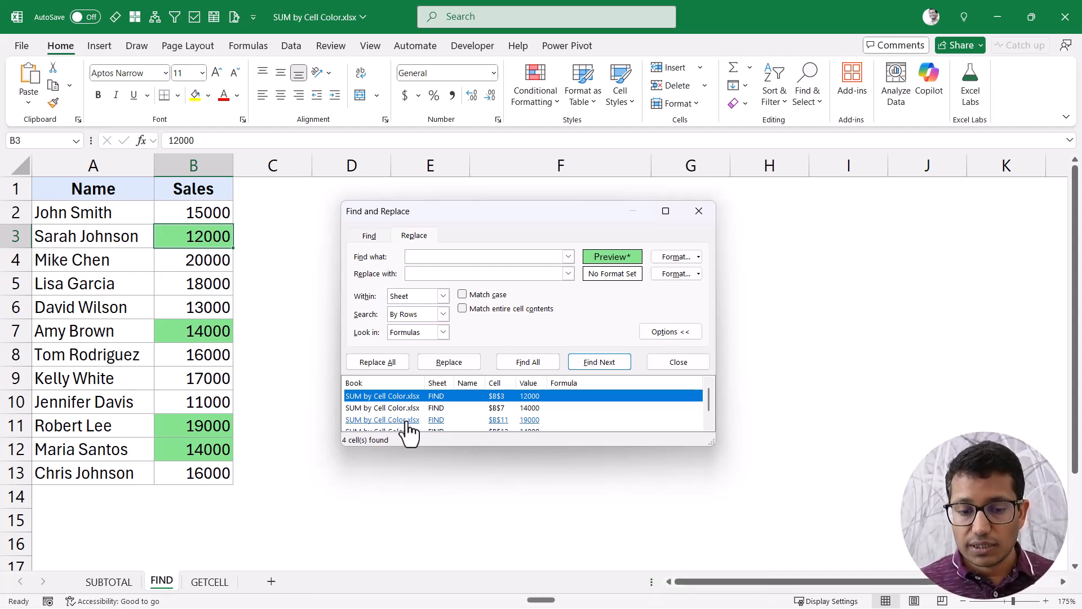
pyautogui.hotkey('ctrl', 'a')
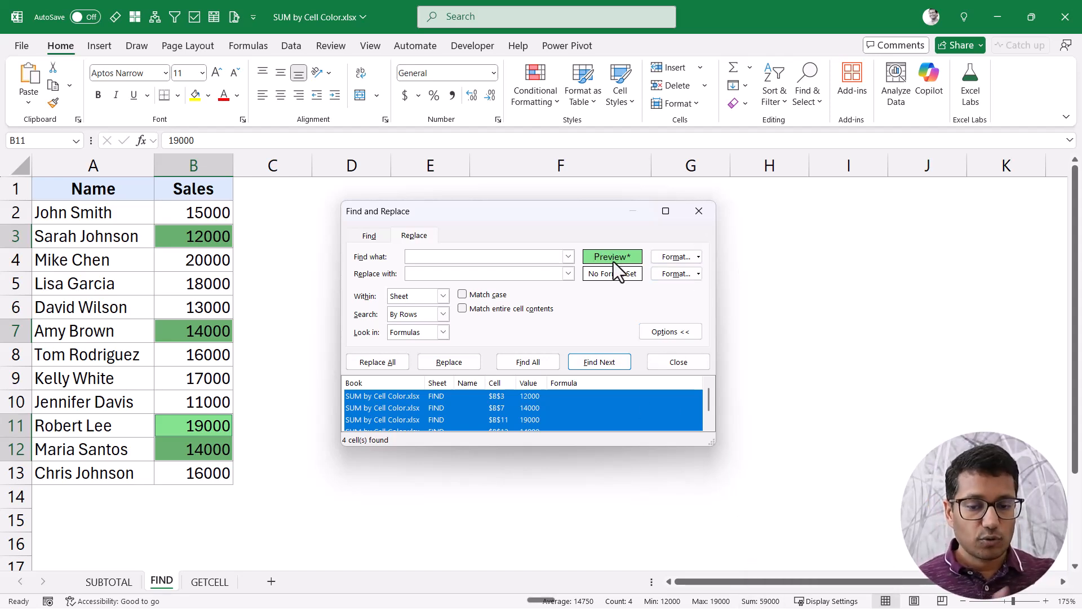
pyautogui.click(698, 212)
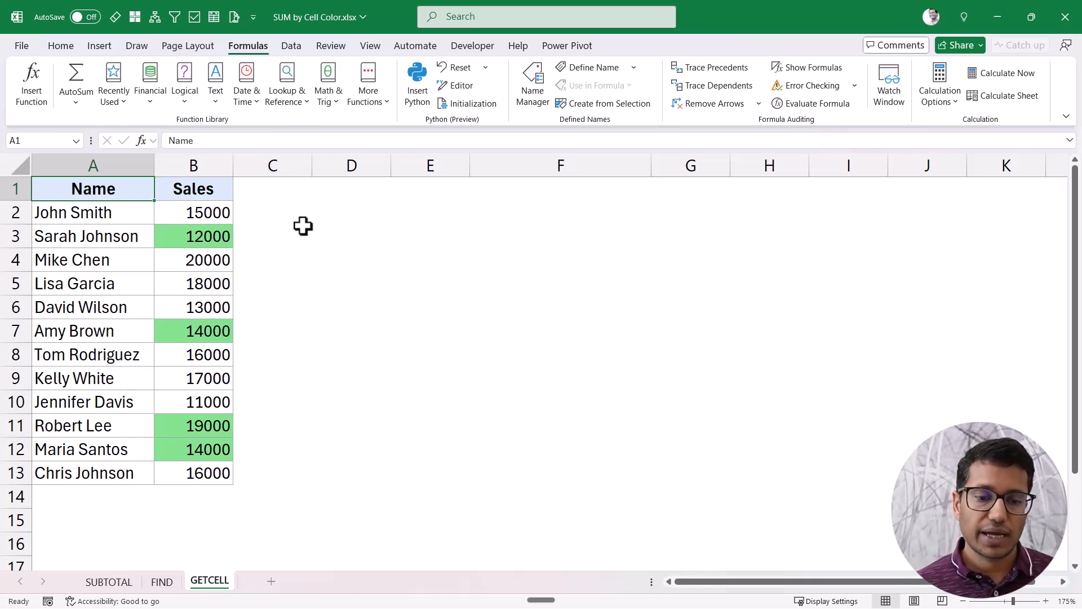
# - Try to enter the formula =get.cell() in cell D3 of the GETCELL sheet
pyautogui.click(350, 231)
pyautogui.write('=get,')
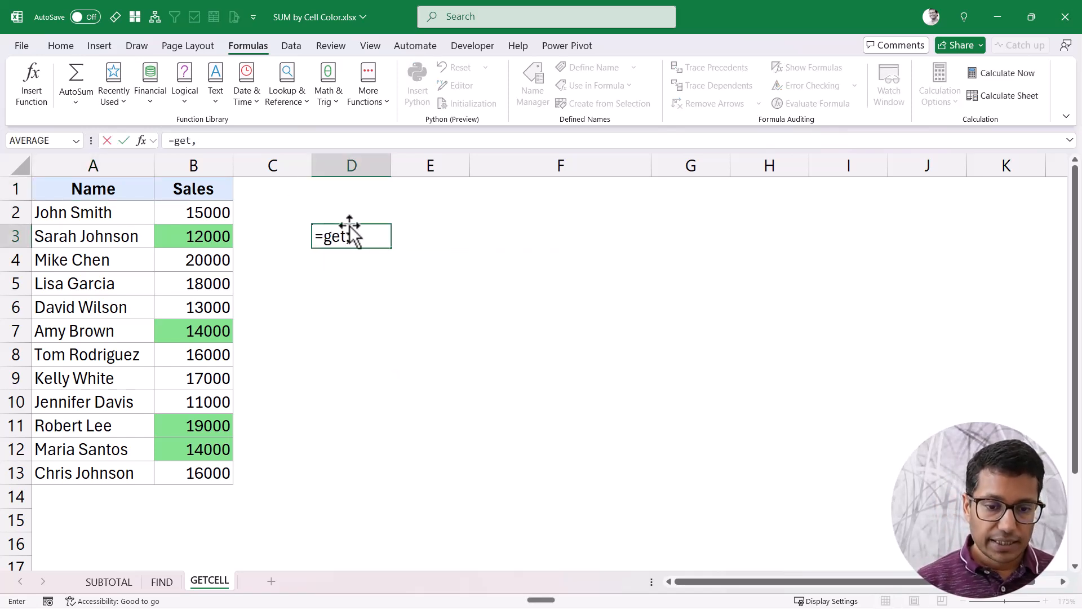
pyautogui.press('BackSpace')
pyautogui.write('.ce')
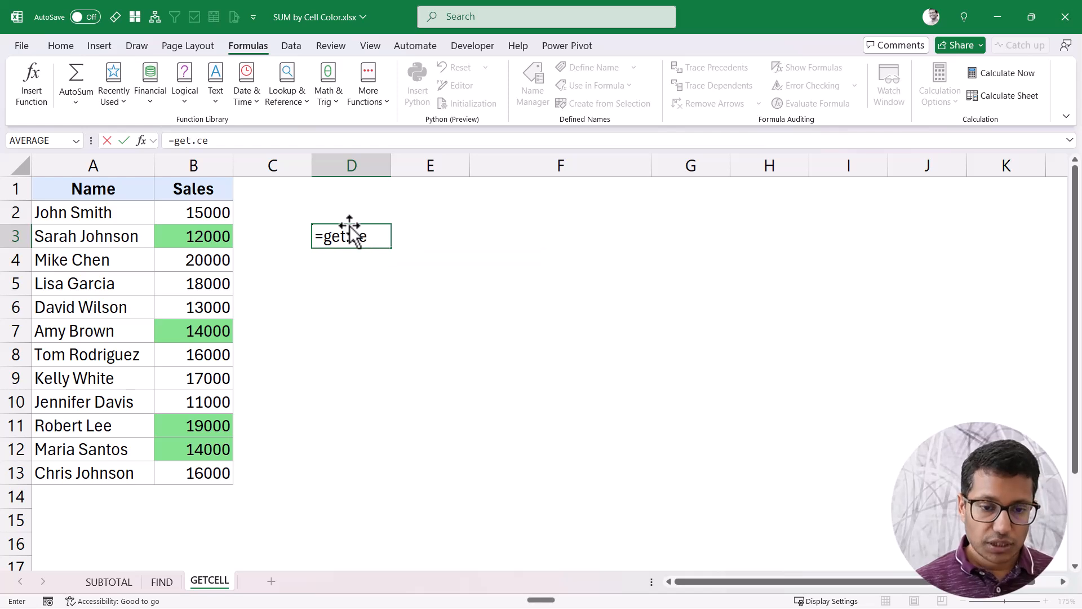
pyautogui.write('ll')
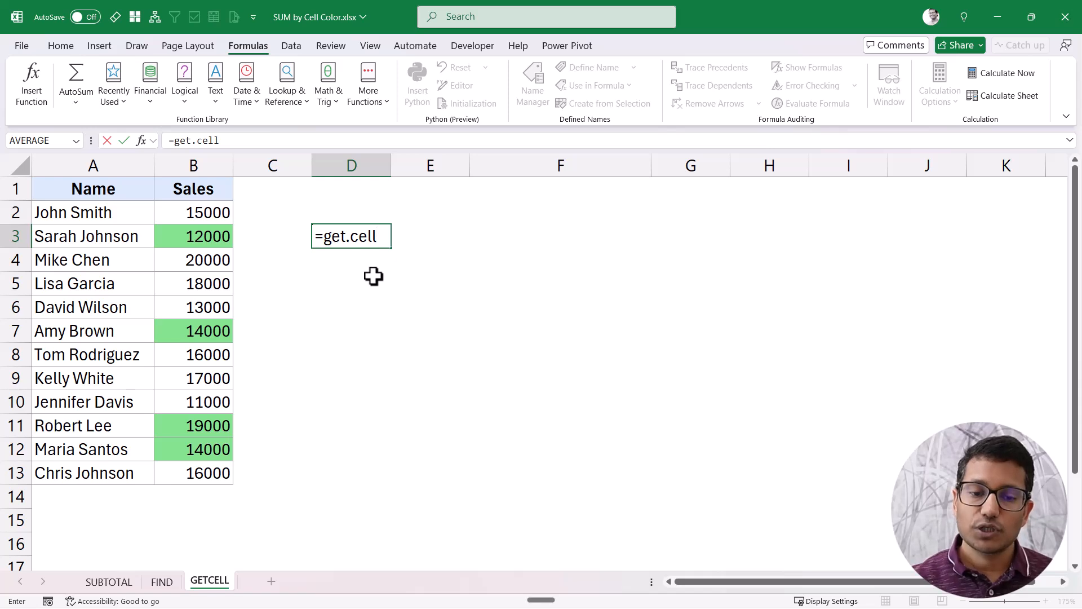
pyautogui.write('()')
pyautogui.press('Return')
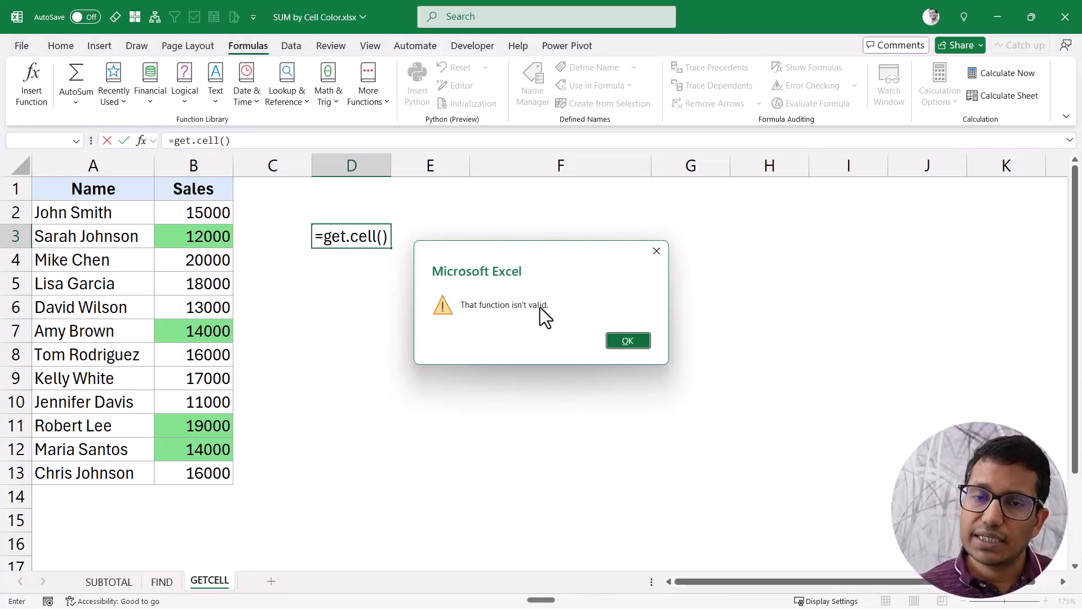
pyautogui.press('Escape')
pyautogui.press('Escape')
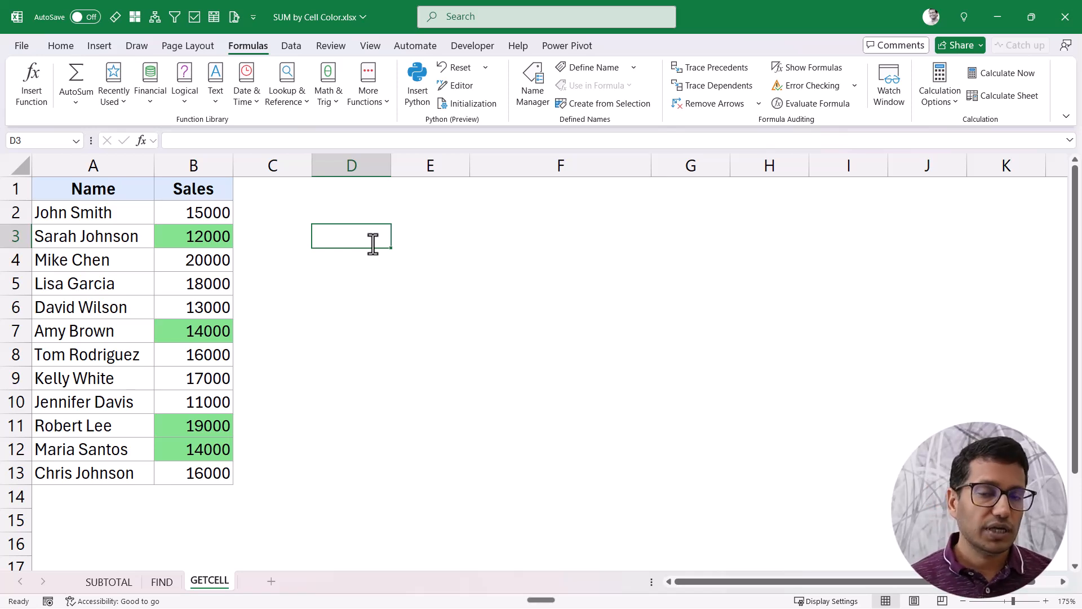
# - Enter the formula =ADDRESS(ROW(),COLUMN()) in cell C2, beside the first sales value
pyautogui.click(276, 213)
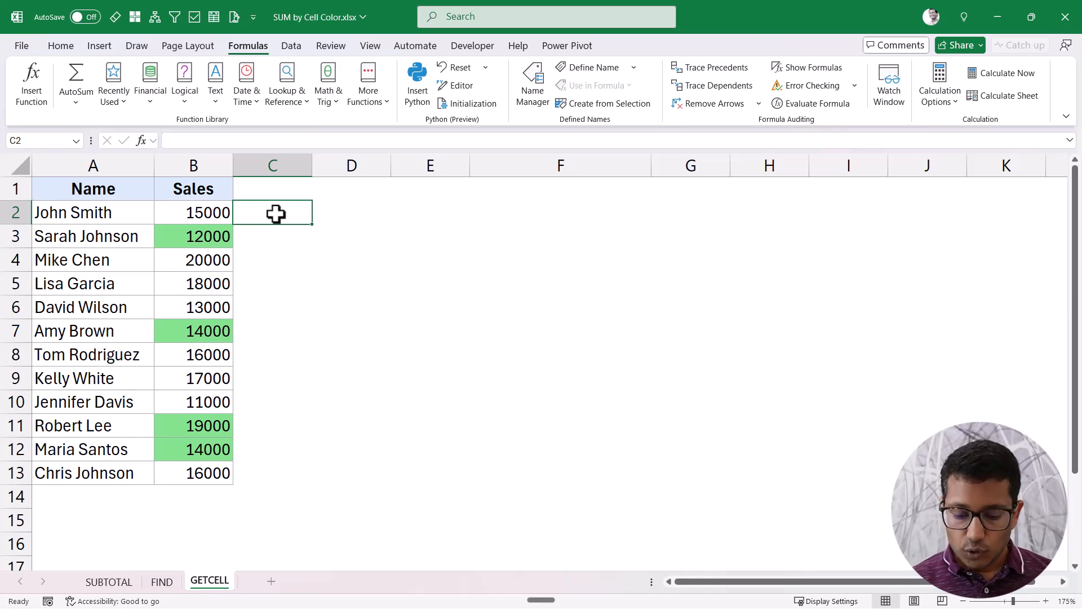
pyautogui.write('=addre')
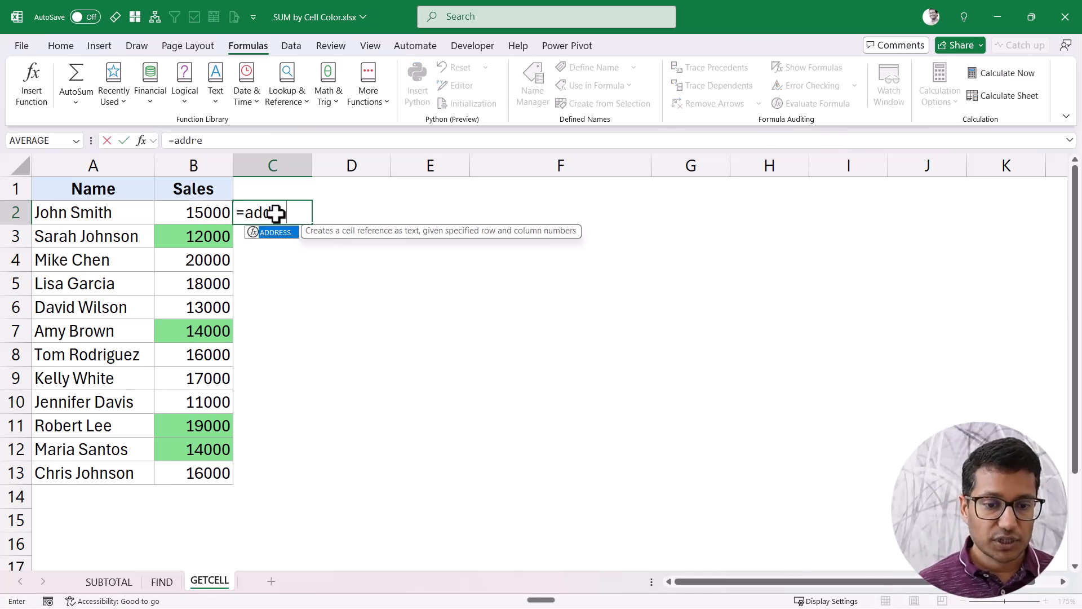
pyautogui.press('Tab')
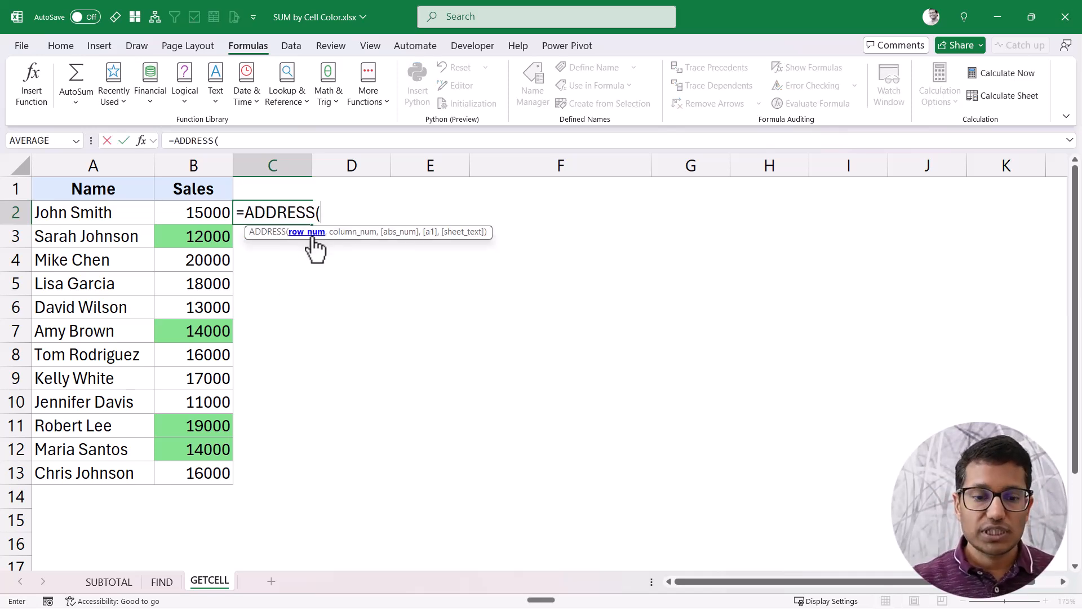
pyautogui.write('row')
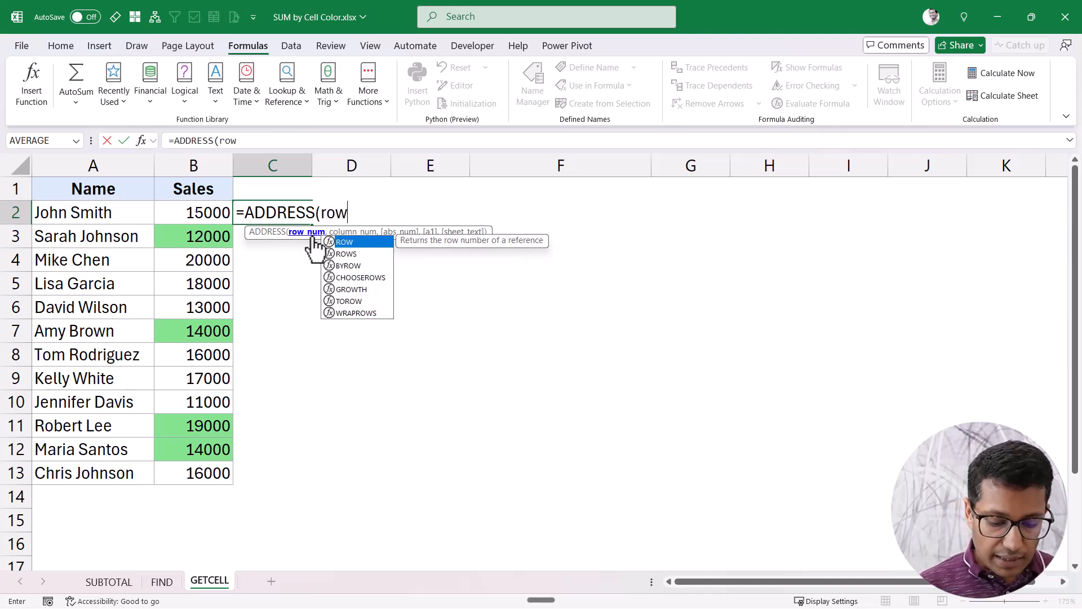
pyautogui.write('(),colum')
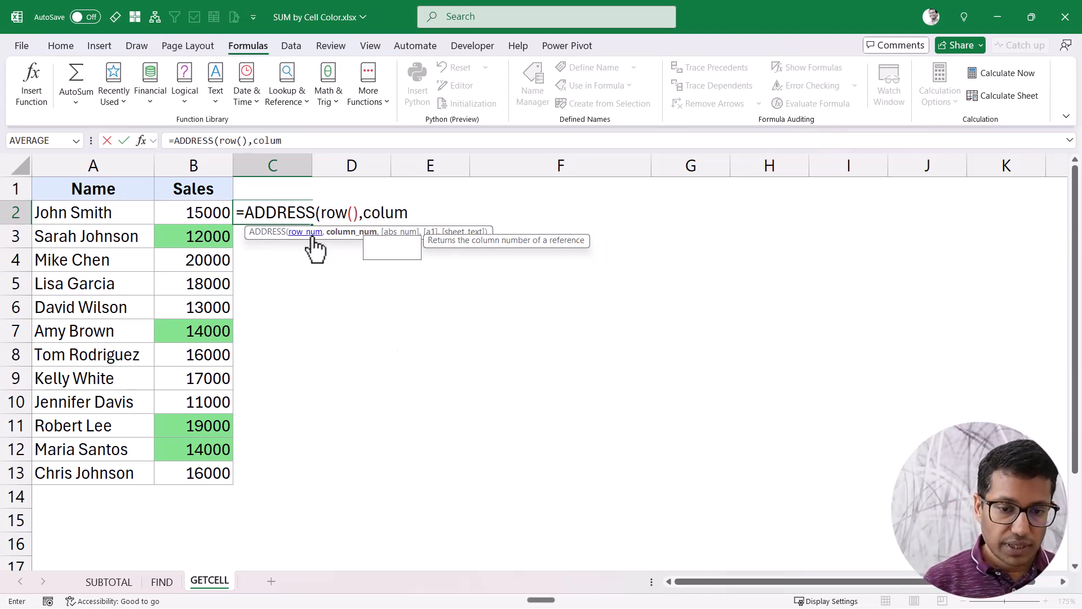
pyautogui.press('Tab')
pyautogui.write(')')
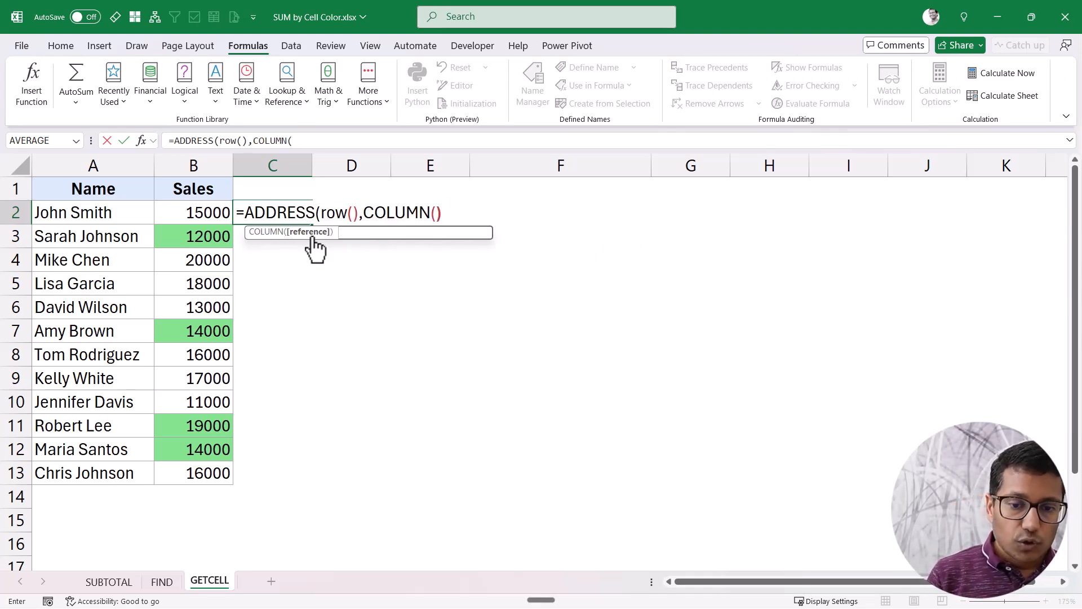
pyautogui.press('Return')
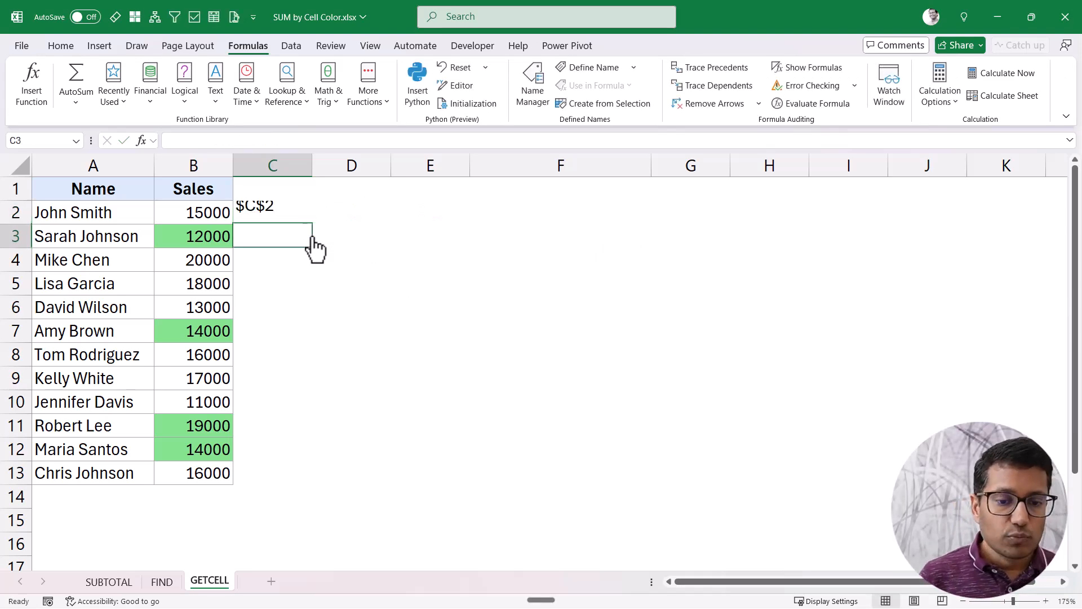
# - Fill the ADDRESS formula from C2 down to C13 and review the formula in C2
pyautogui.click(278, 215)
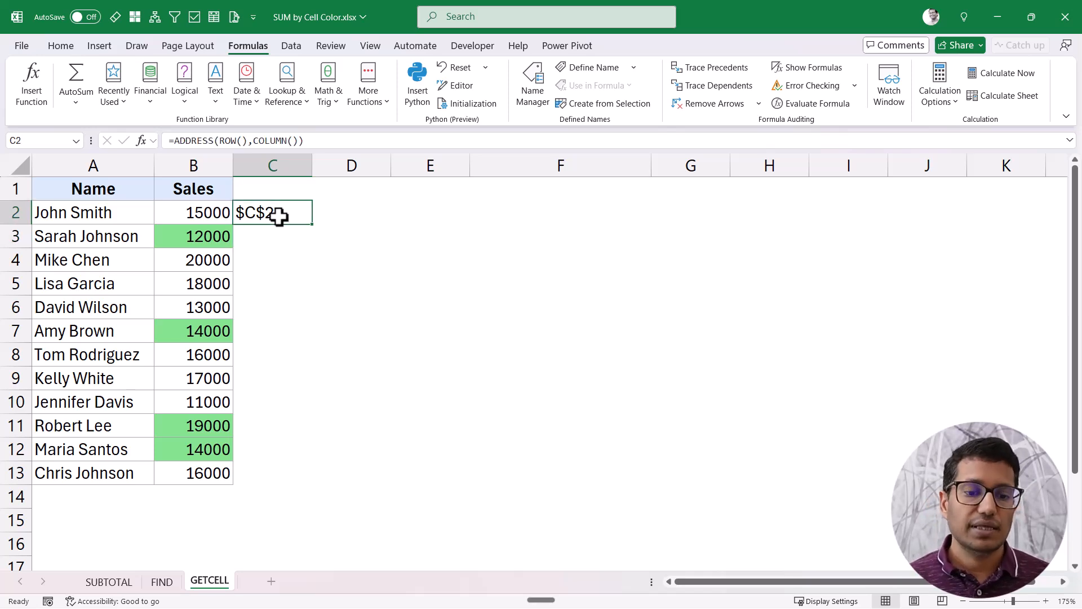
pyautogui.moveTo(311, 225); pyautogui.dragTo(289, 480)
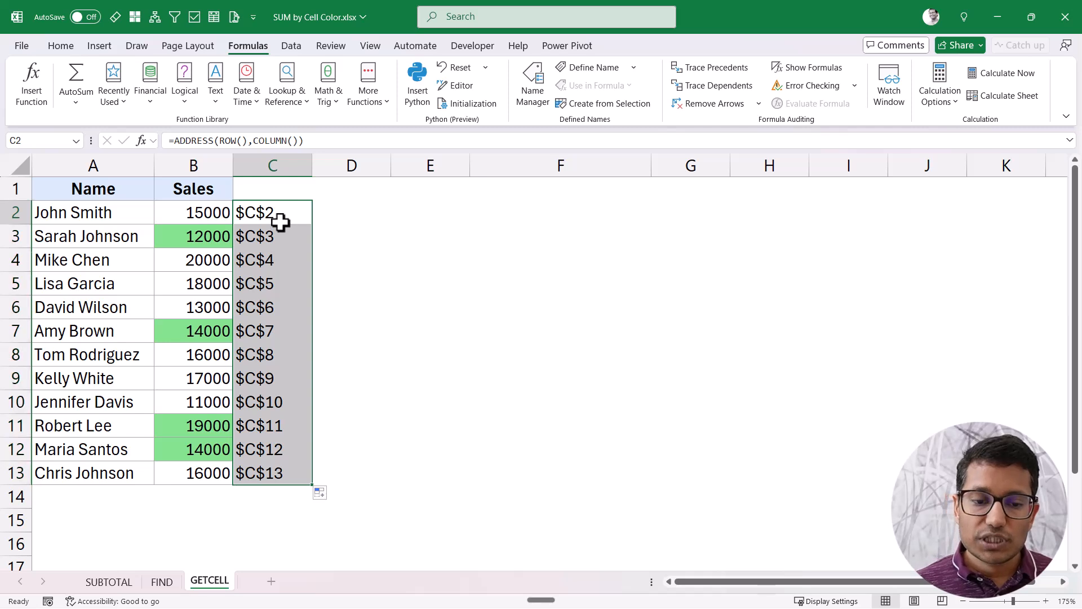
pyautogui.click(282, 236)
pyautogui.click(293, 214)
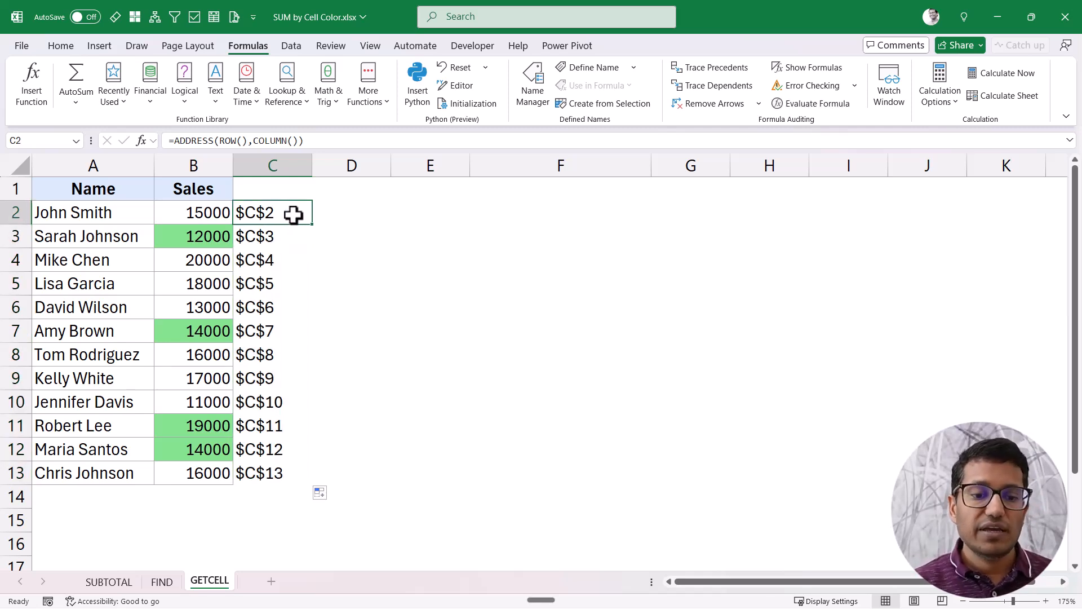
pyautogui.press('F2')
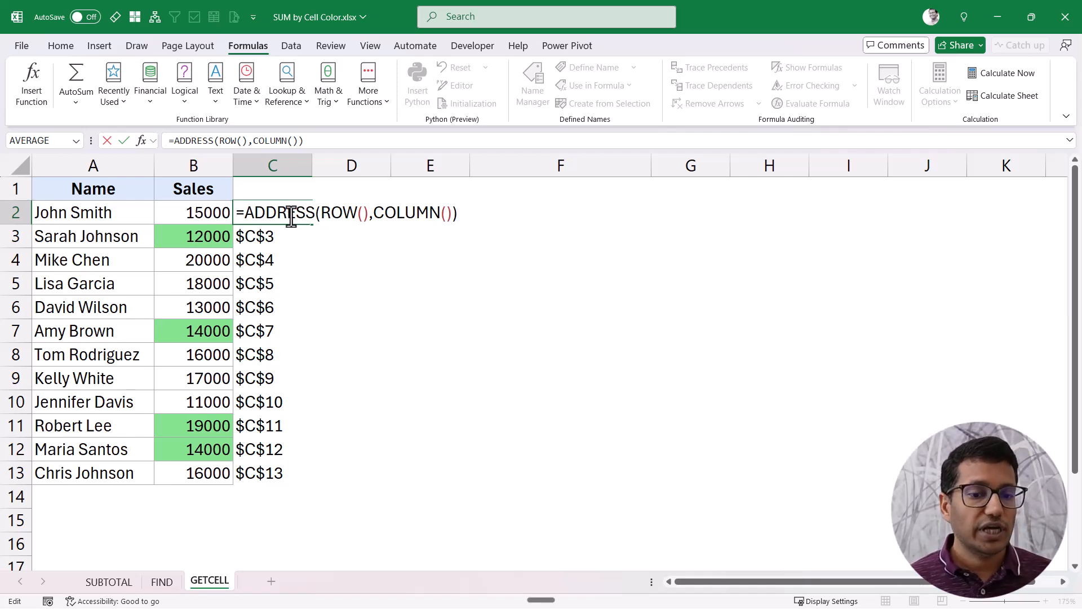
pyautogui.press('Escape')
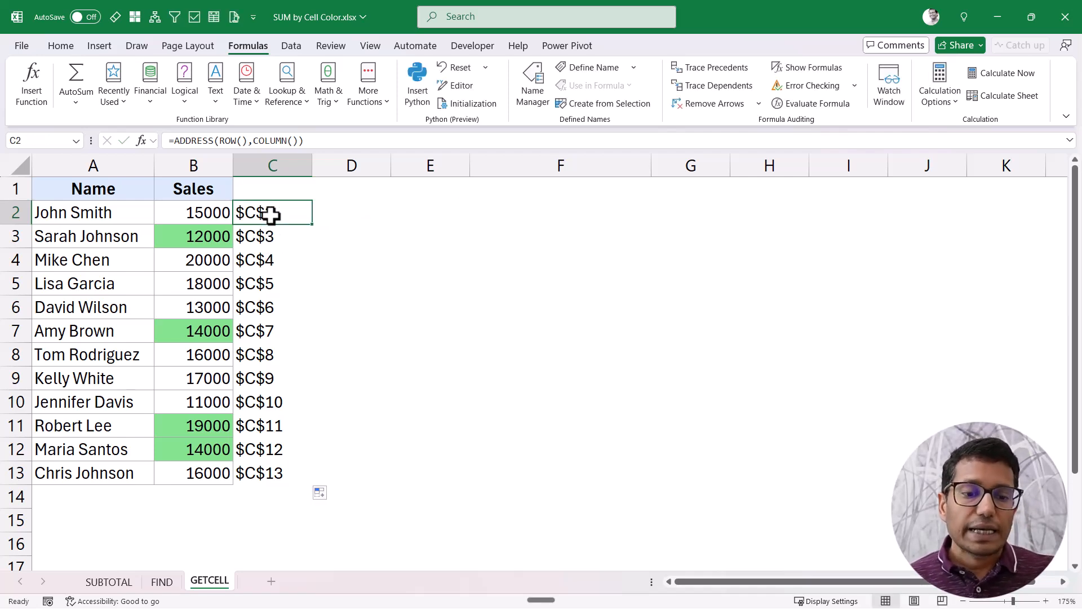
# - Change the formula in C2 to =ADDRESS(ROW(),COLUMN()-1) so it points to the Sales column, and fill it down to C13
pyautogui.moveTo(217, 212); pyautogui.dragTo(181, 472)
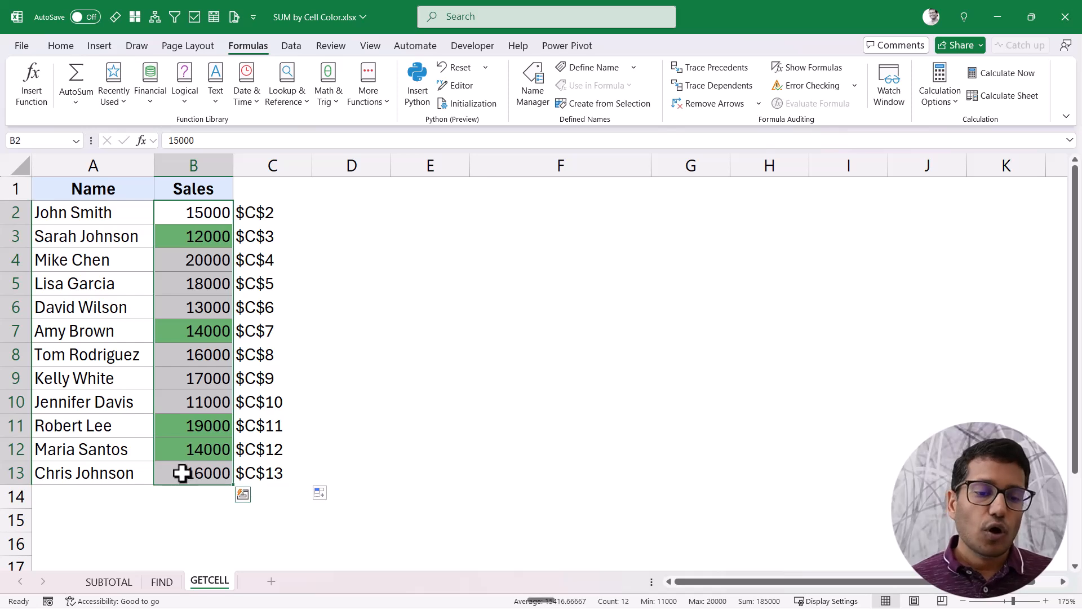
pyautogui.doubleClick(283, 212)
pyautogui.click(449, 213)
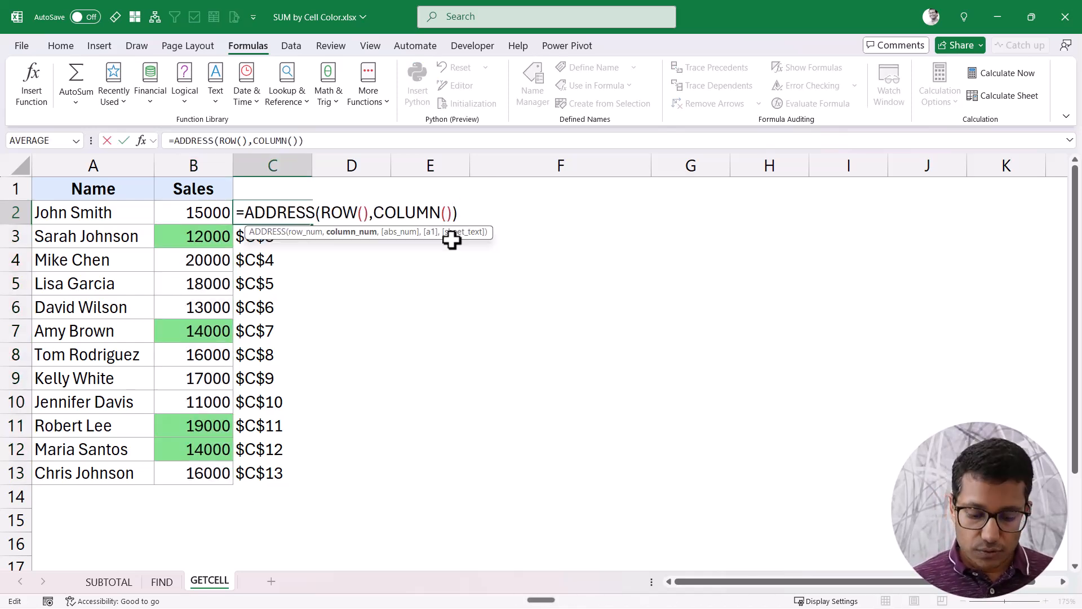
pyautogui.write('-1')
pyautogui.press('Return')
pyautogui.press('Up')
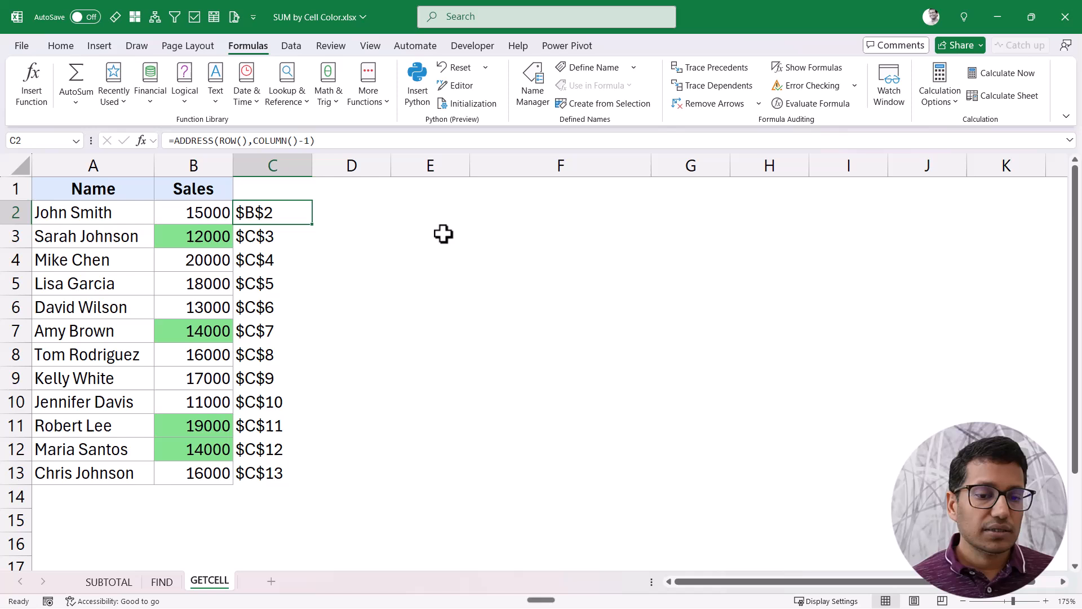
pyautogui.doubleClick(312, 224)
# - Wrap the formula in C2 in INDIRECT, making it =INDIRECT(ADDRESS(ROW(),COLUMN()-1)), and fill it down to C13
pyautogui.press('F2')
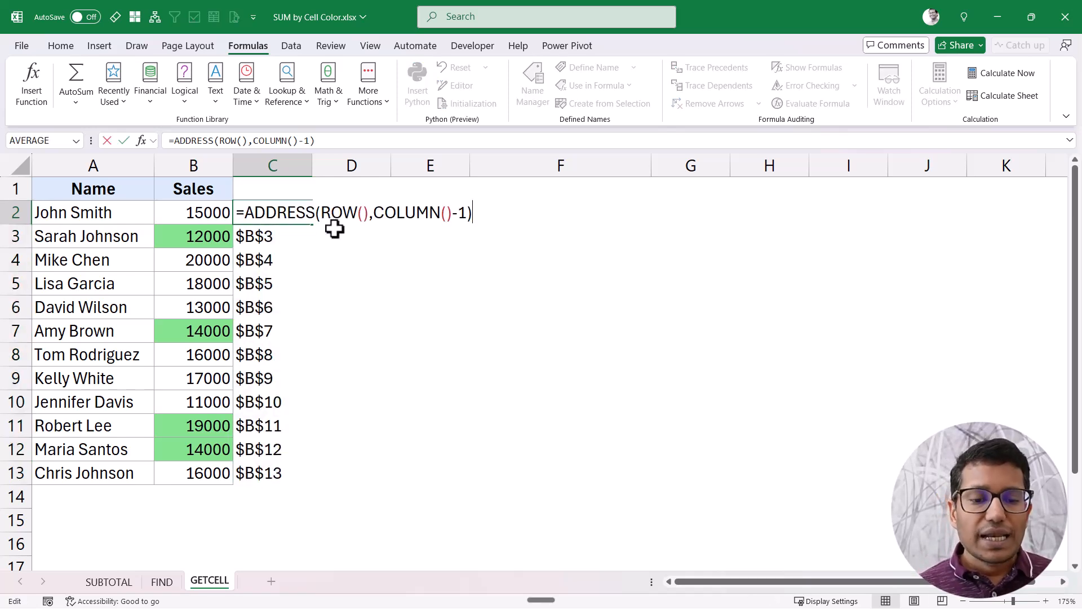
pyautogui.moveTo(245, 214); pyautogui.dragTo(556, 209)
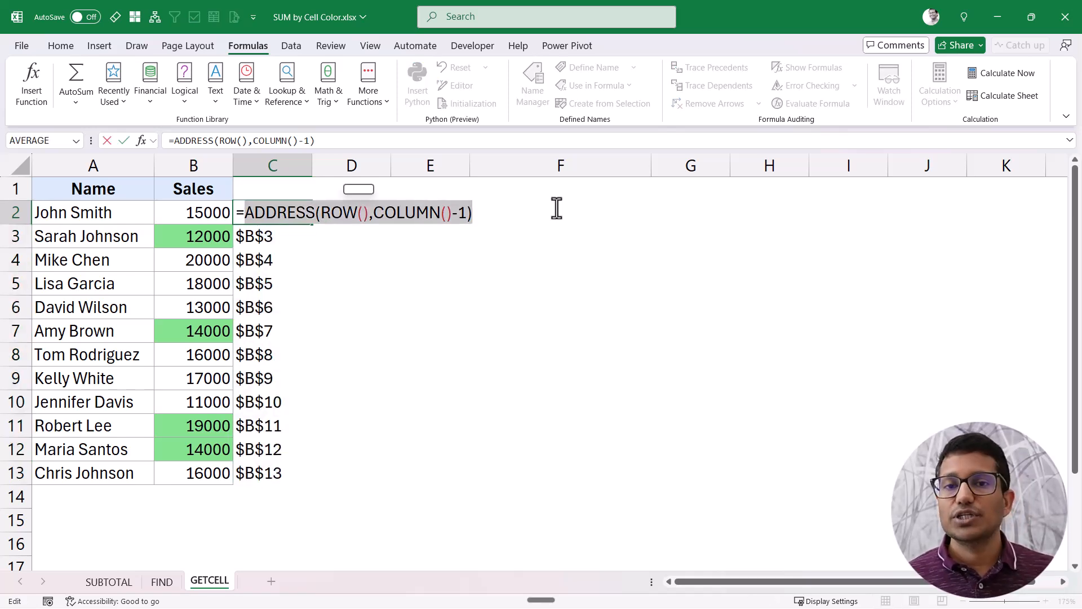
pyautogui.click(253, 214)
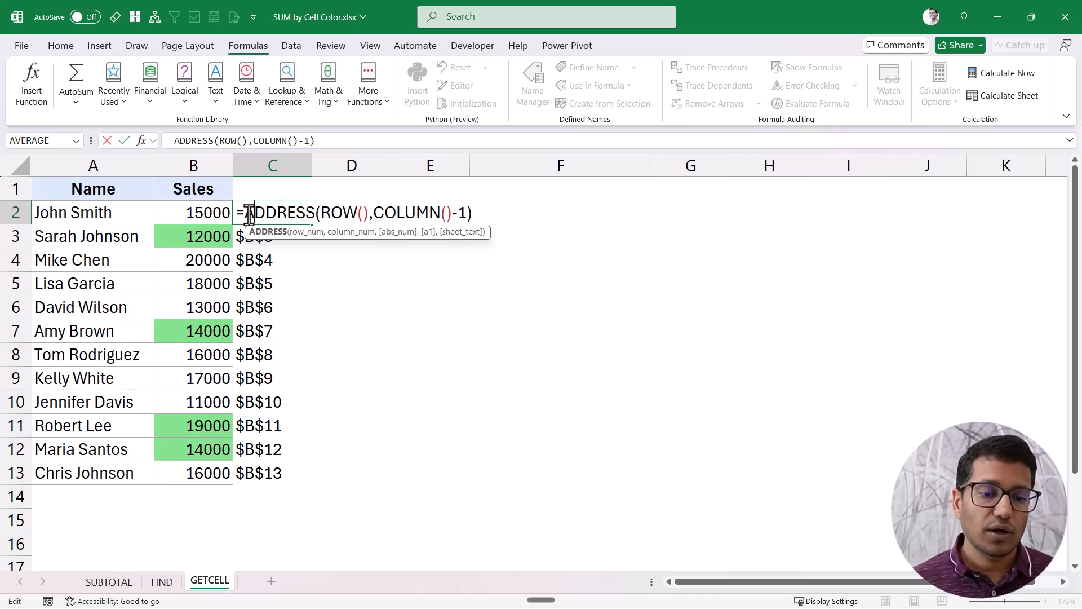
pyautogui.click(244, 213)
pyautogui.write('INDIR')
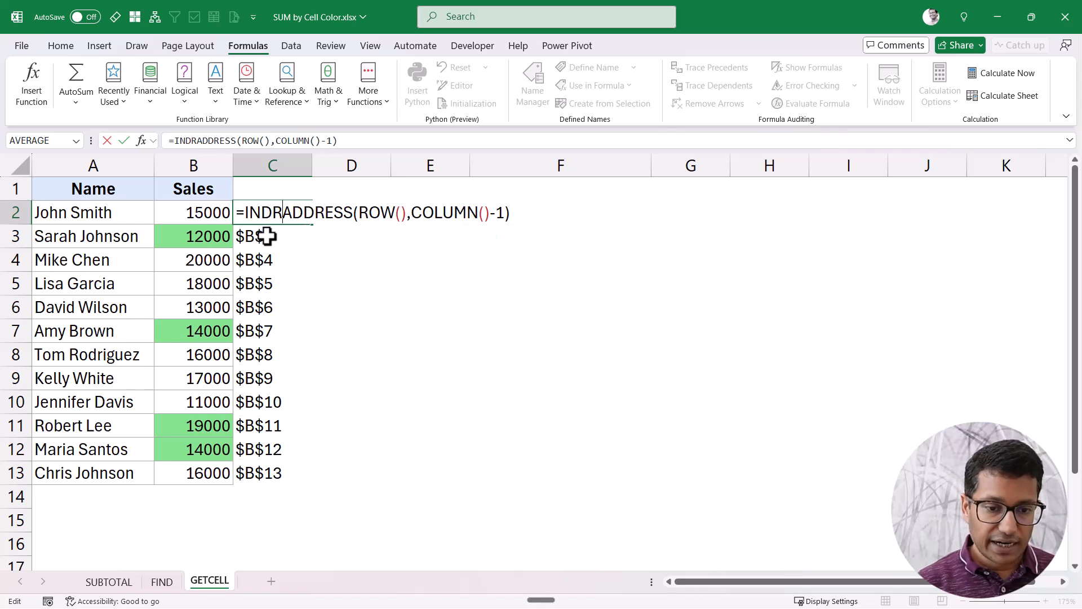
pyautogui.write('ECT(')
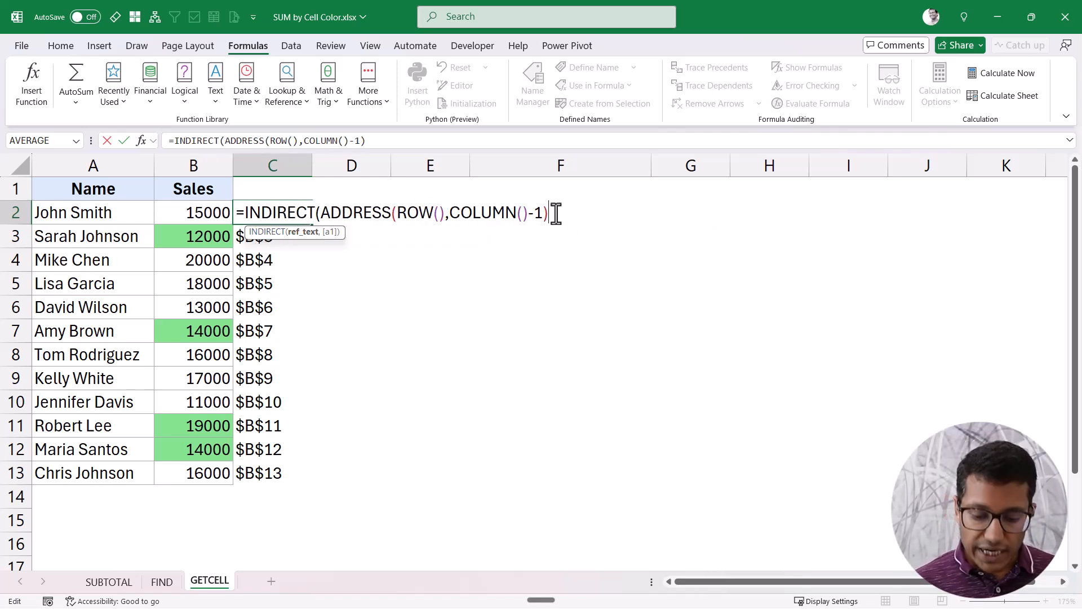
pyautogui.write('))')
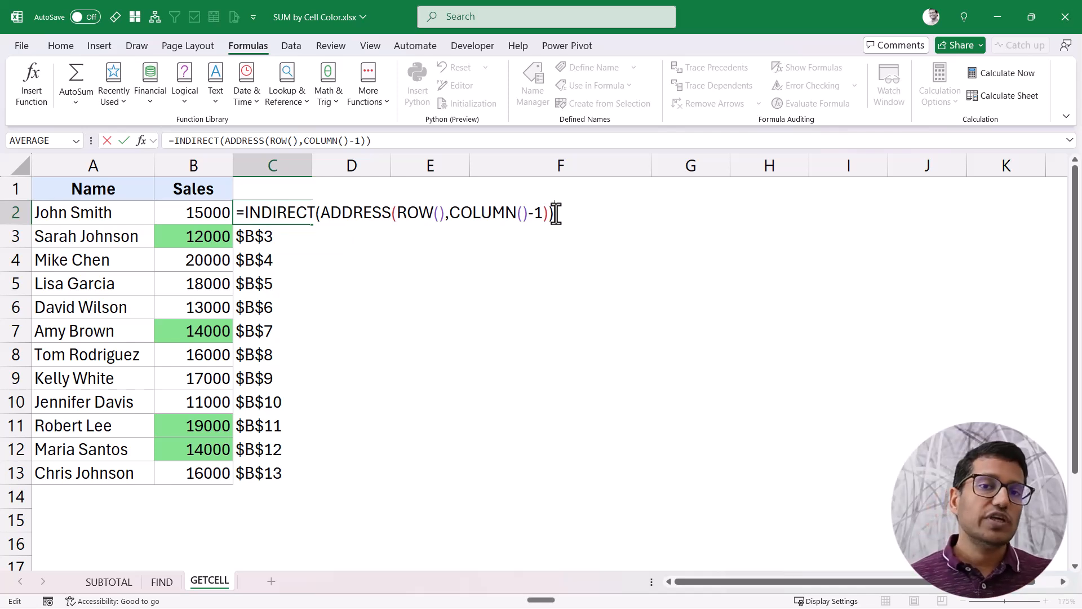
pyautogui.press('Return')
pyautogui.press('Up')
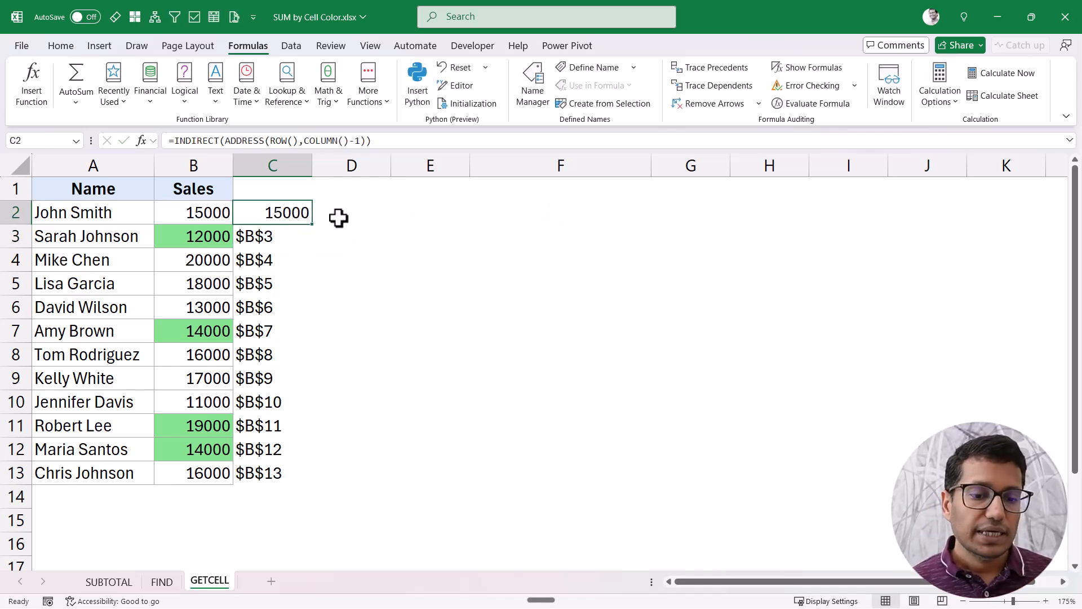
pyautogui.doubleClick(306, 223)
pyautogui.click(299, 216)
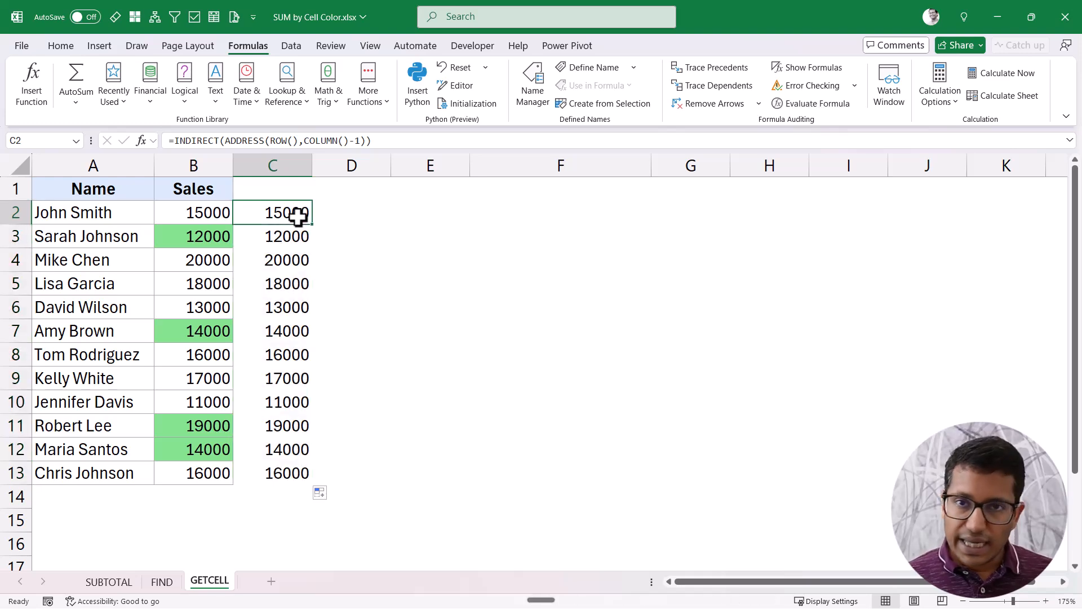
# - Copy the text INDIRECT(ADDRESS(ROW(),COLUMN()-1)) from the formula in C2 without the equals sign, and clear C2:C13
pyautogui.doubleClick(245, 213)
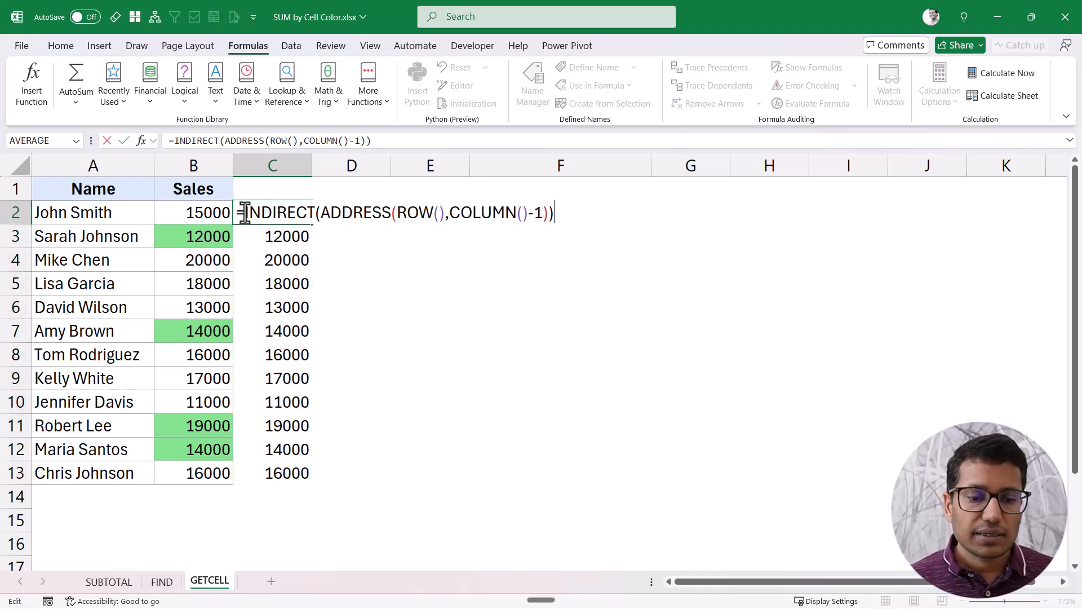
pyautogui.moveTo(244, 213); pyautogui.dragTo(575, 215)
pyautogui.hotkey('ctrl', 'c')
pyautogui.press('Escape')
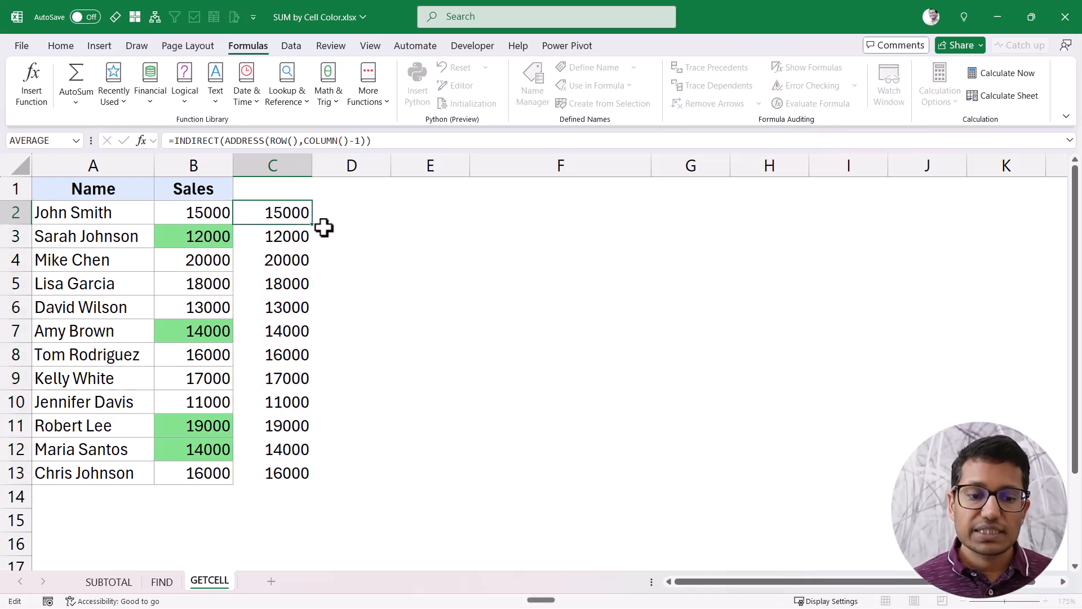
pyautogui.hotkey('ctrl', 'shift', 'Down')
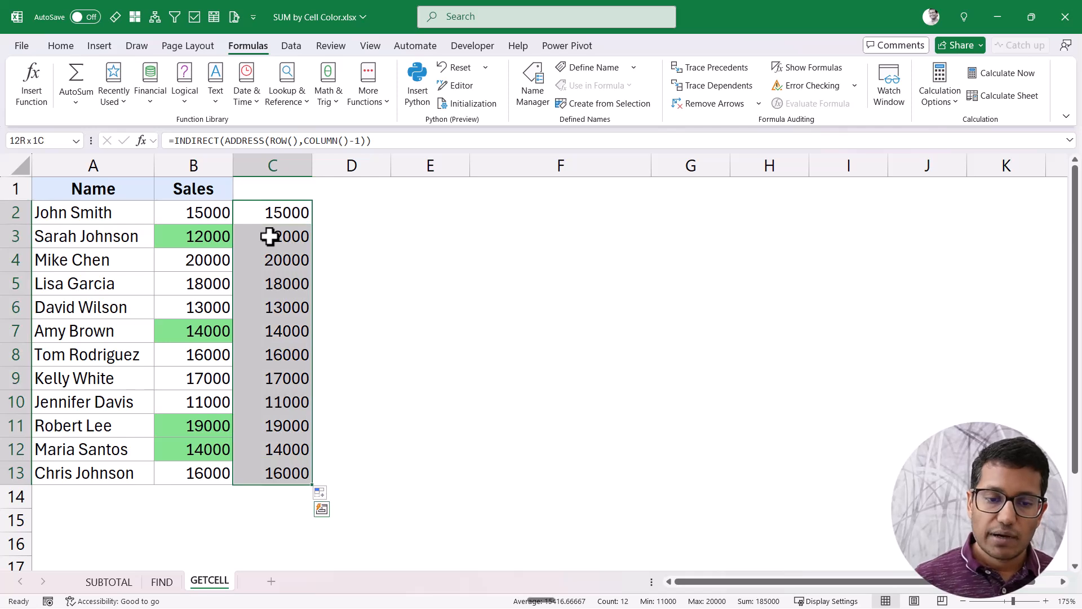
pyautogui.press('Delete')
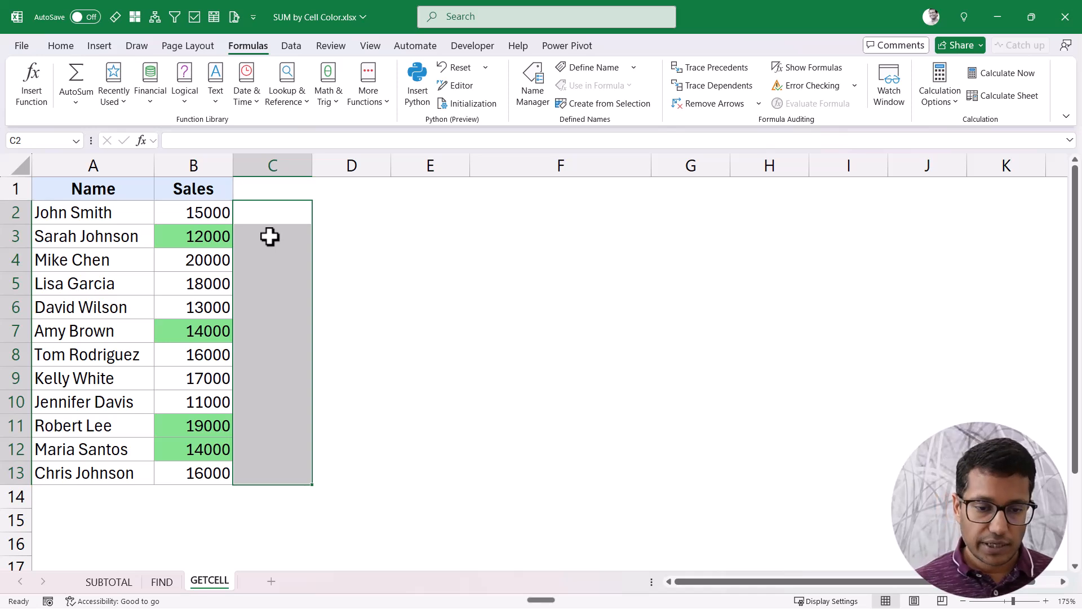
# - Compose =get.cell(38,INDIRECT(ADDRESS(ROW(),COLUMN()-1))) in D2 using the copied text, copy the whole formula, and cancel the cell entry
pyautogui.press('Right')
pyautogui.write('=get.c')
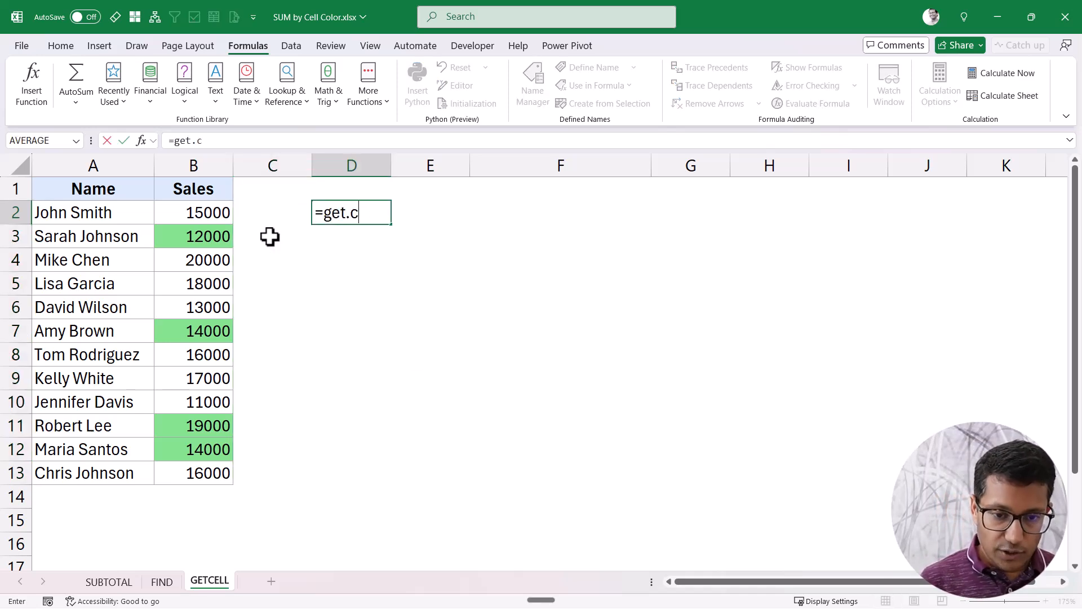
pyautogui.write('ell(')
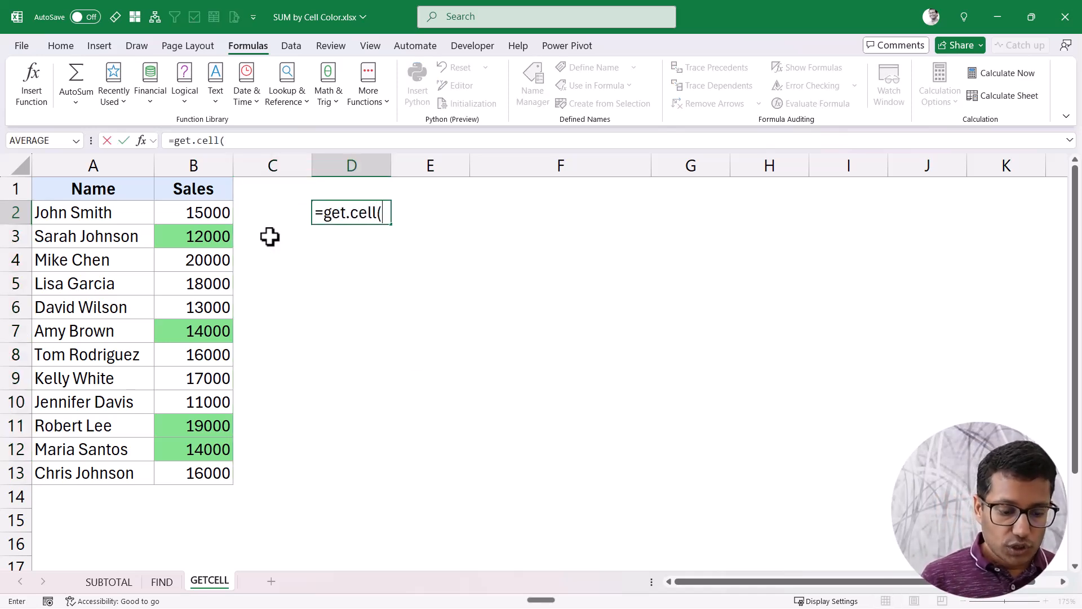
pyautogui.write('38')
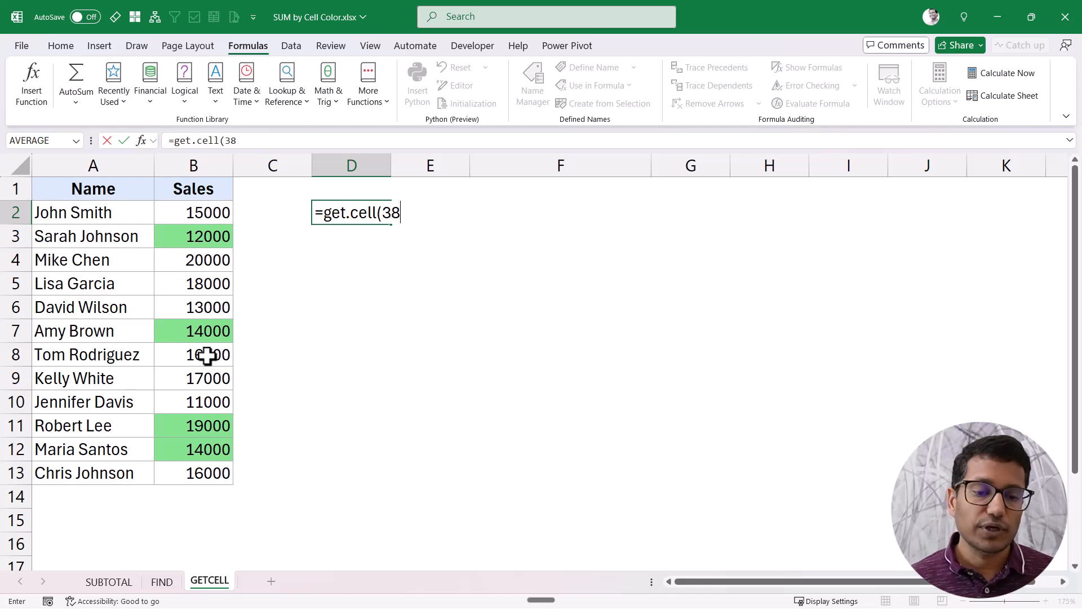
pyautogui.write(',')
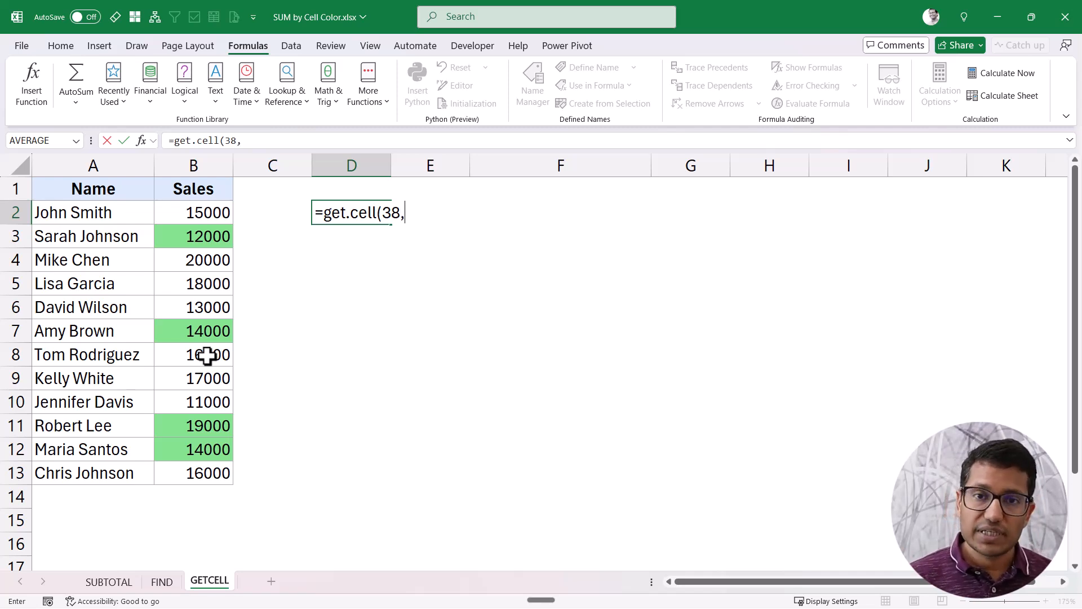
pyautogui.hotkey('ctrl', 'v')
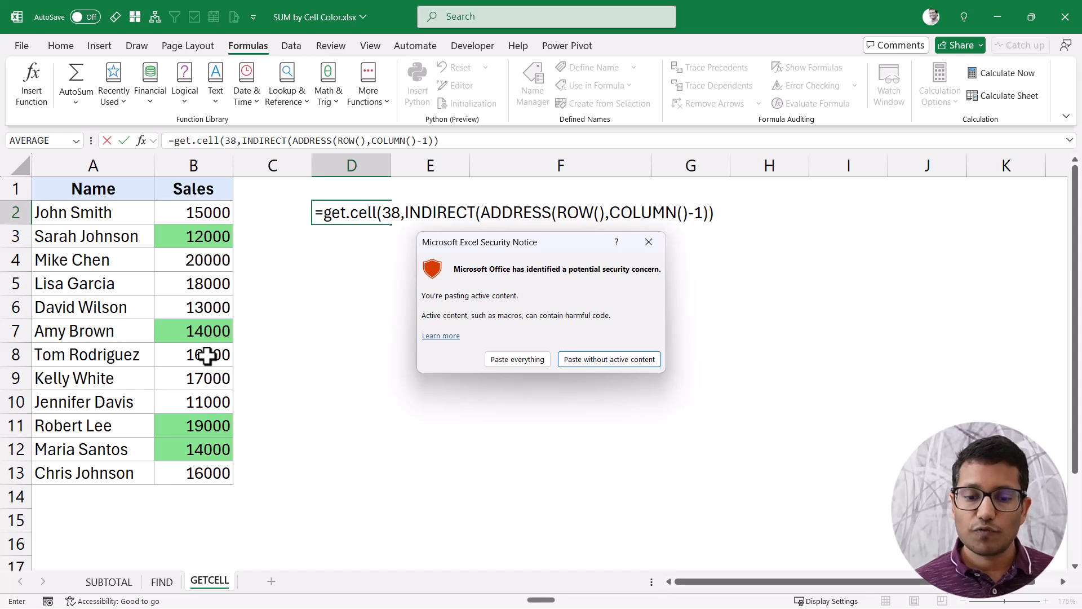
pyautogui.click(518, 359)
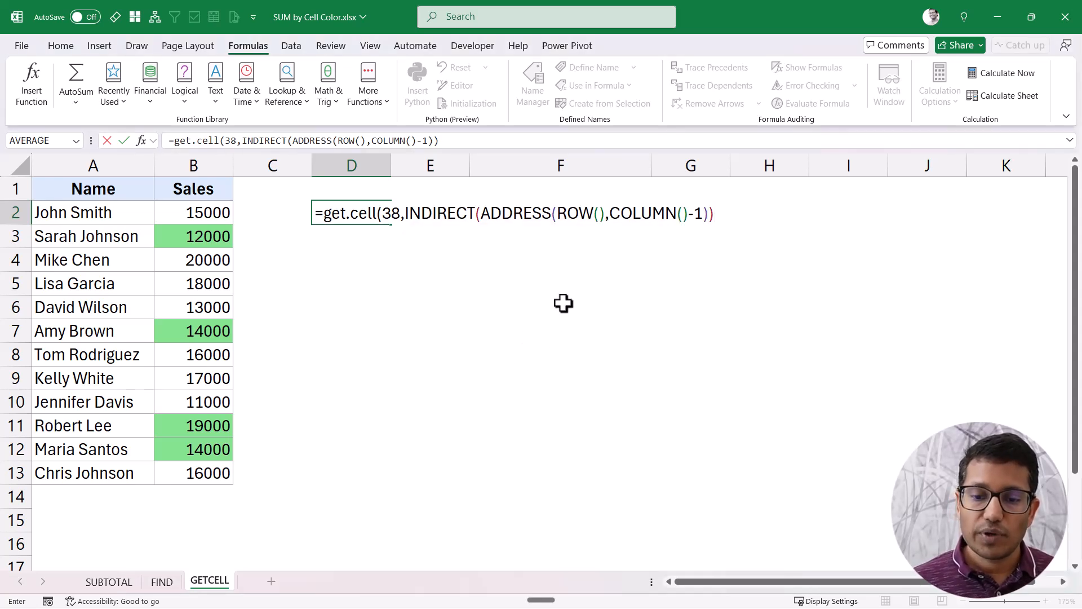
pyautogui.write(')')
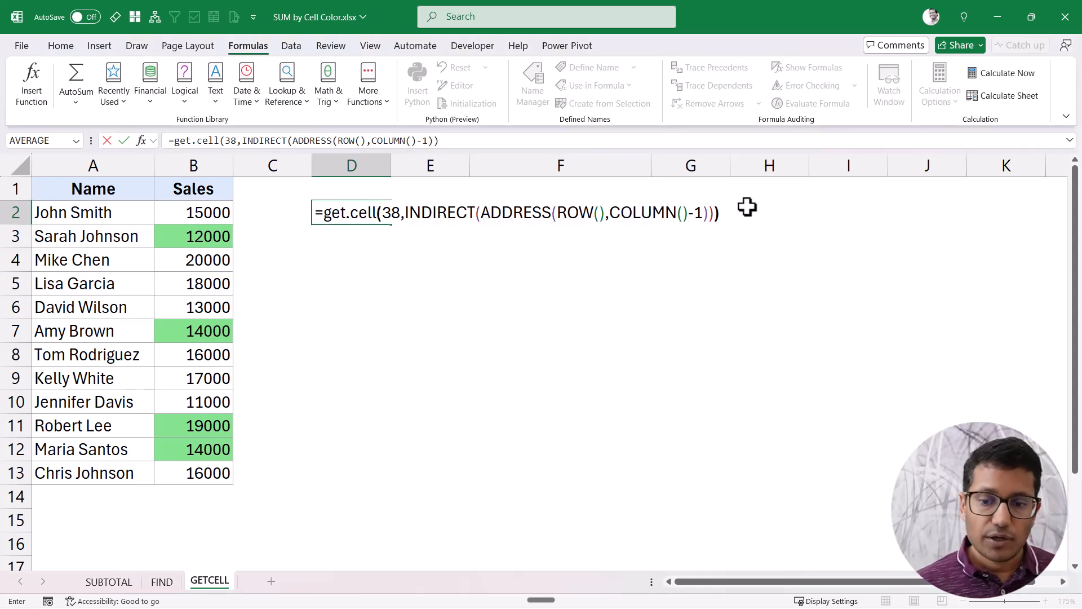
pyautogui.moveTo(719, 213); pyautogui.dragTo(309, 216)
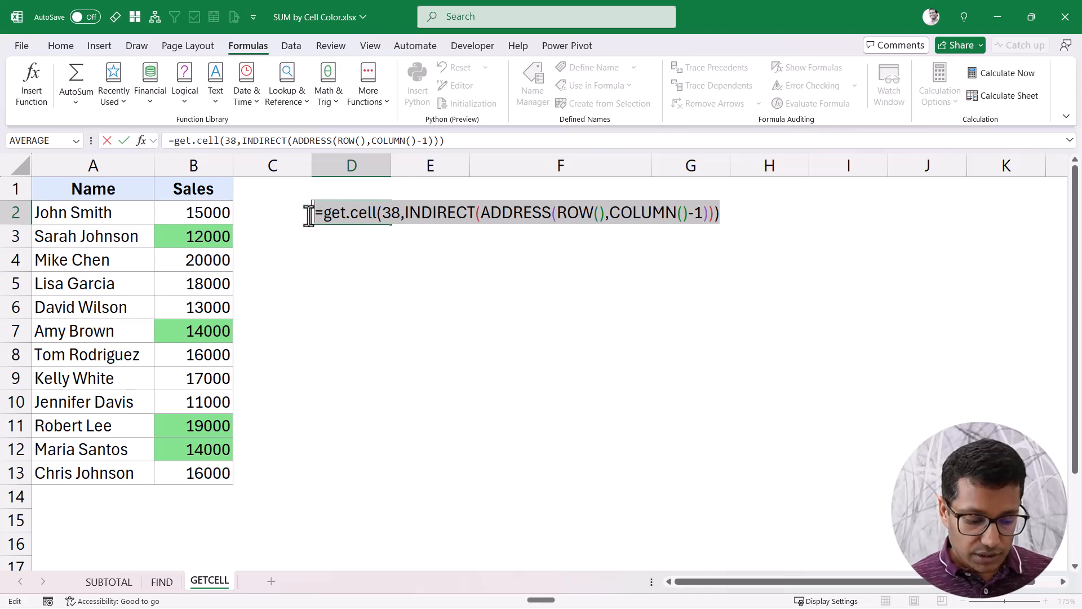
pyautogui.press('Escape')
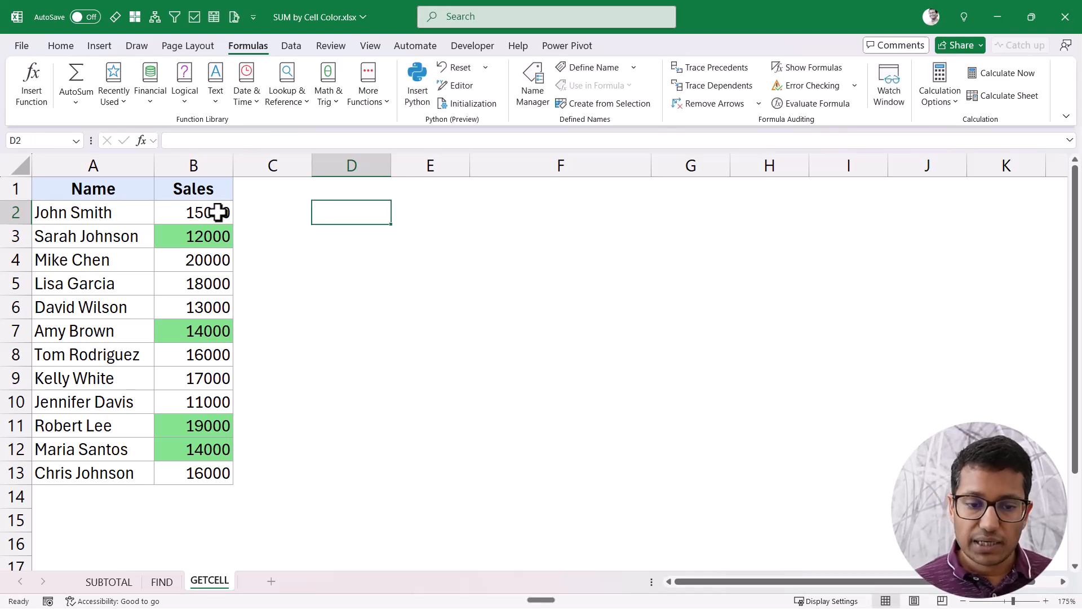
# - With C2 selected, define the workbook-scoped name GetCellColor referring to the copied formula =GET.CELL(38,INDIRECT(ADDRESS(ROW(),COLUMN()-1)))
pyautogui.click(246, 212)
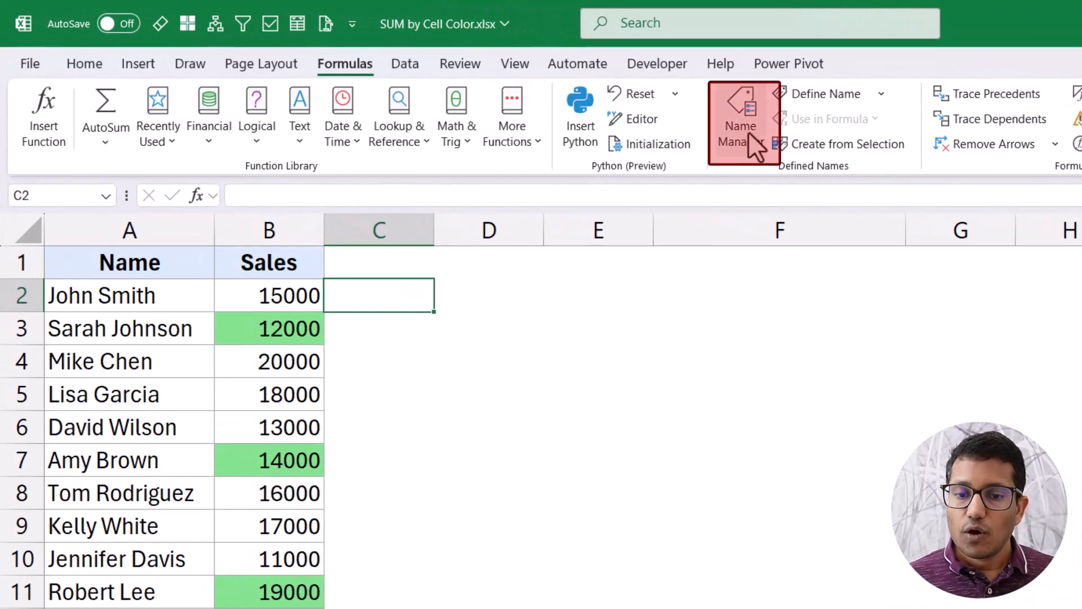
pyautogui.click(750, 127)
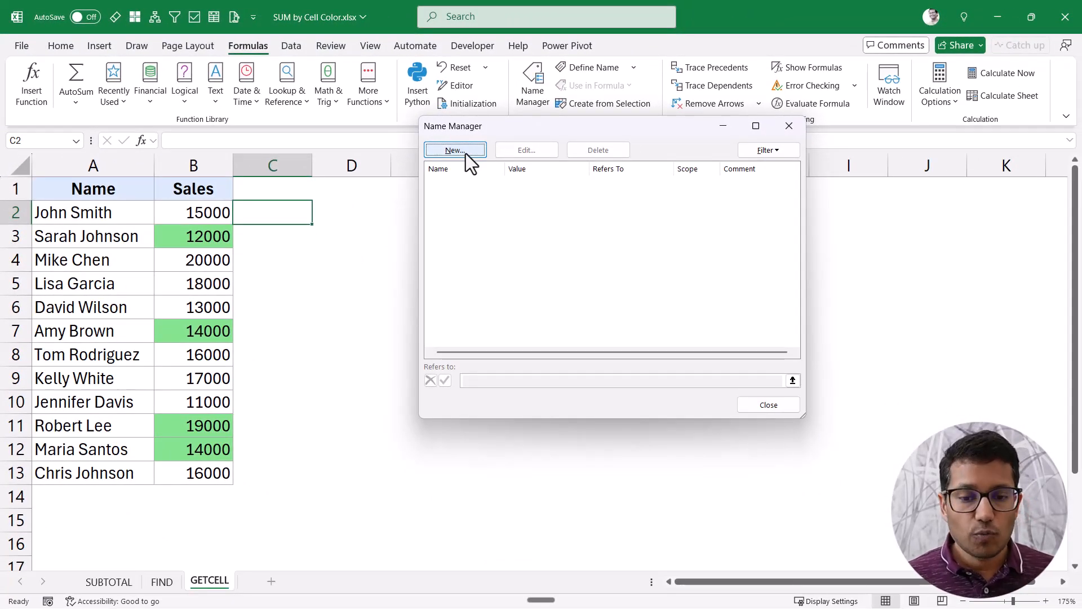
pyautogui.click(464, 152)
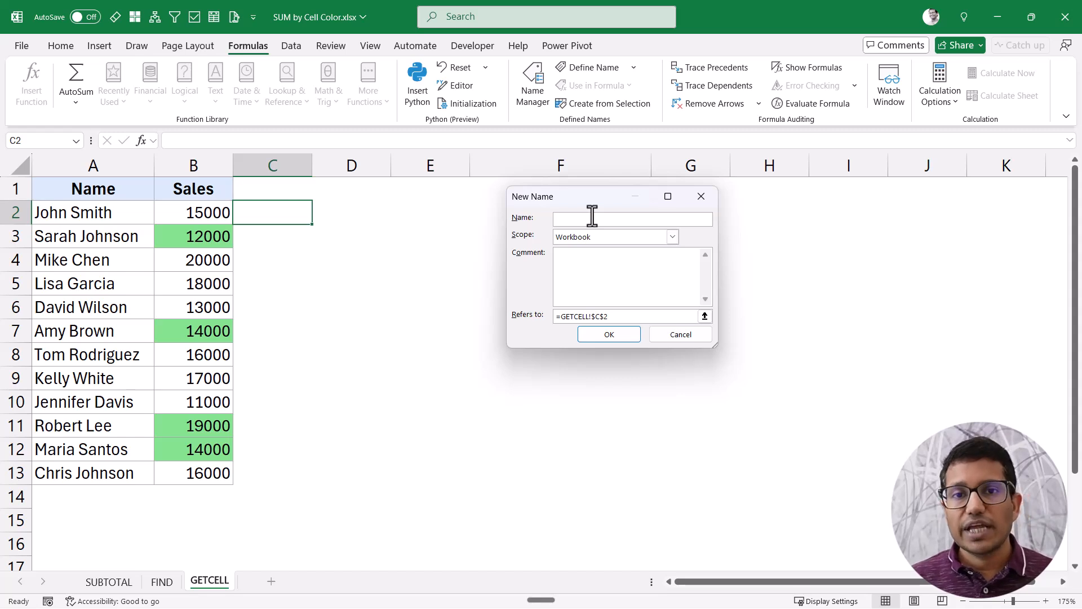
pyautogui.write('Get')
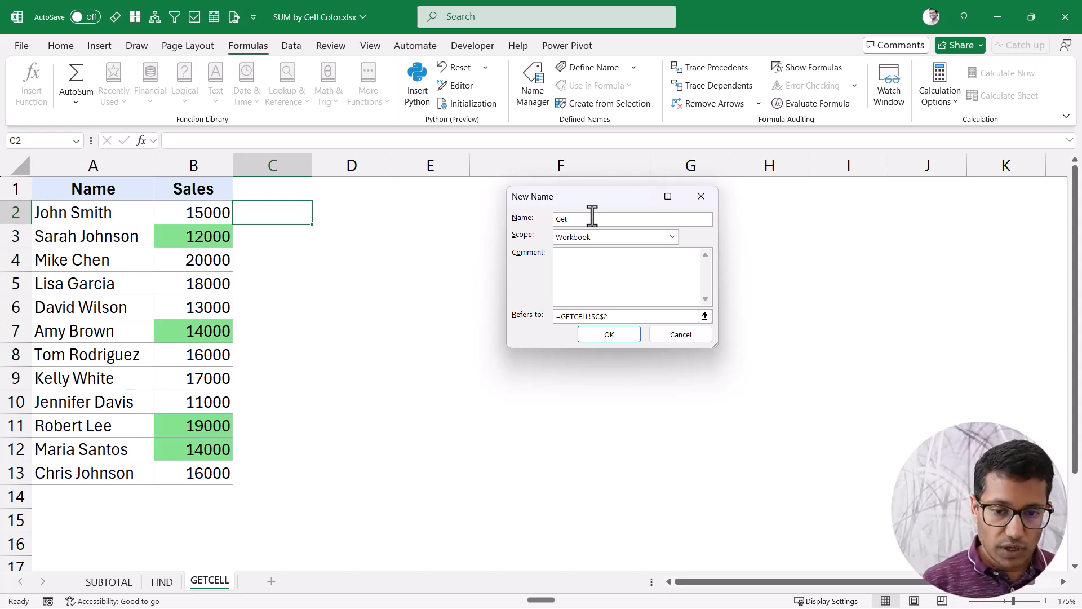
pyautogui.write('CellCo')
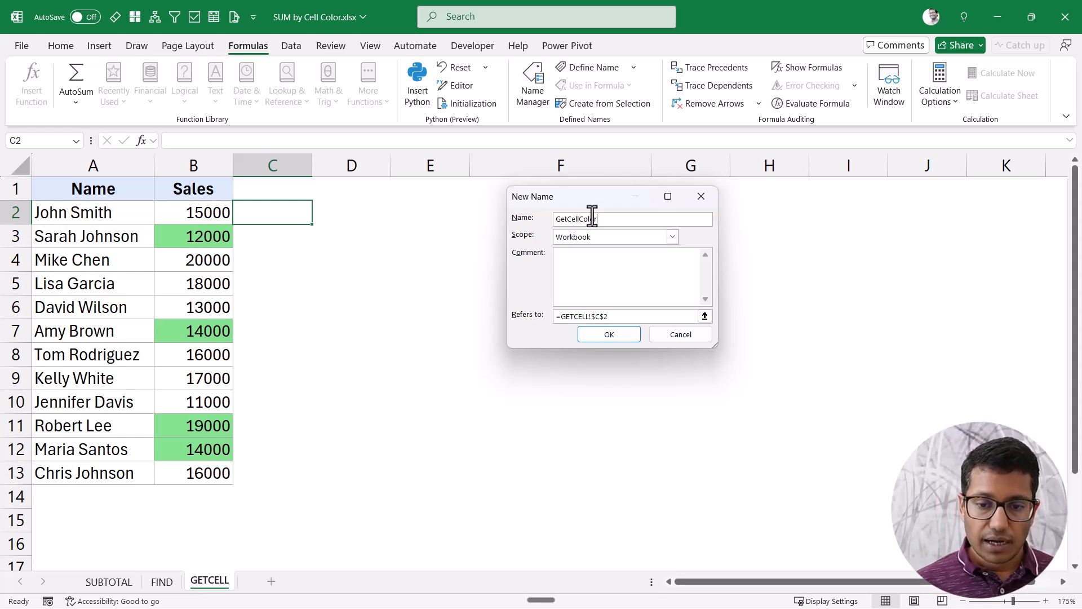
pyautogui.write('lor')
pyautogui.moveTo(610, 315); pyautogui.dragTo(519, 314)
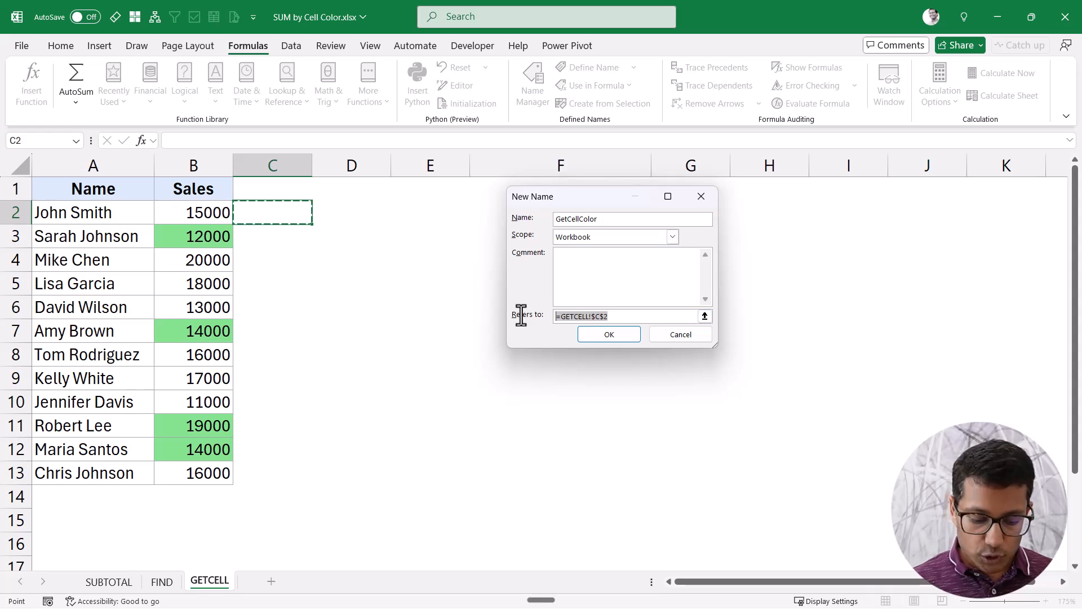
pyautogui.press('BackSpace')
pyautogui.hotkey('ctrl', 'v')
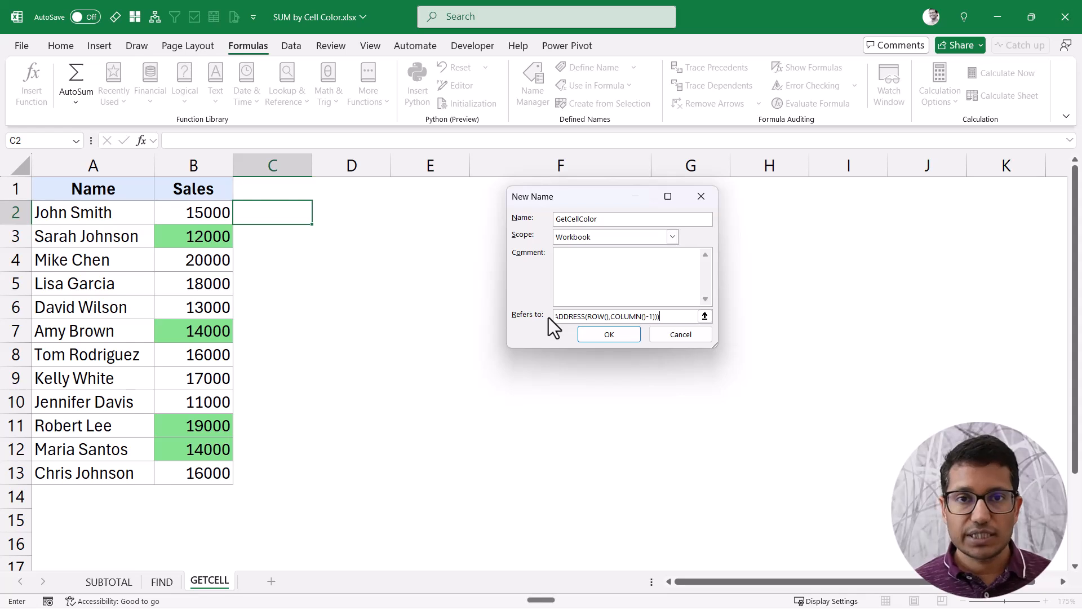
pyautogui.click(614, 337)
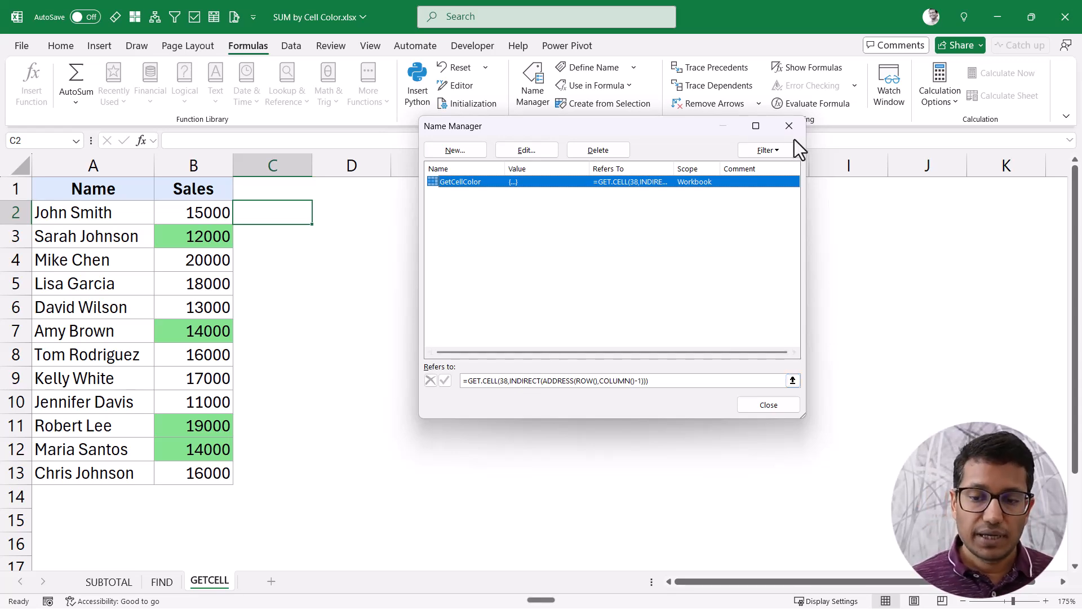
pyautogui.click(789, 126)
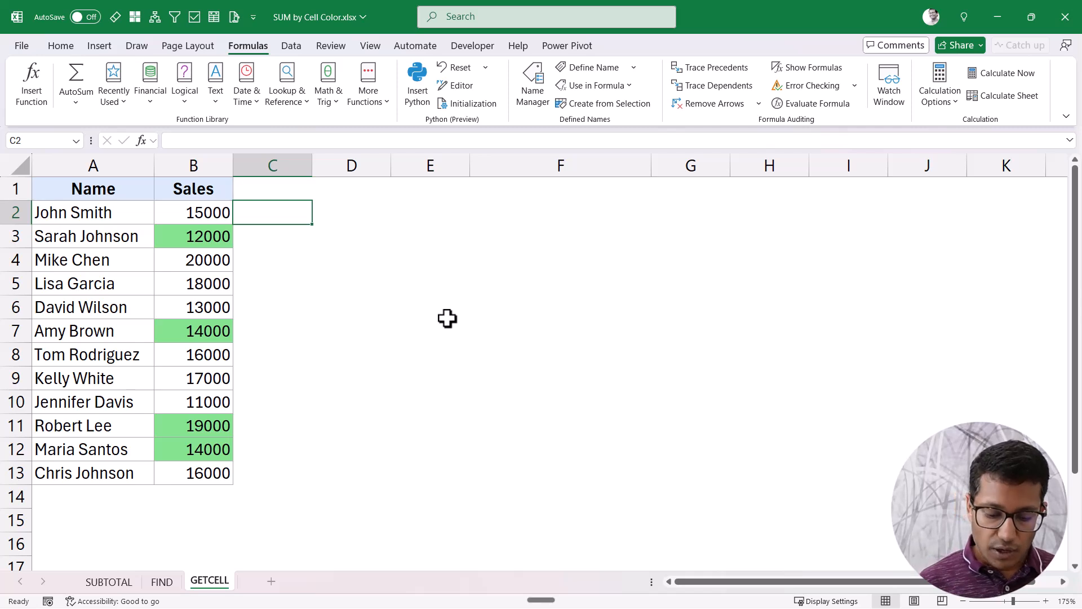
# - Enter the formula =GetCellColor in C2, beside the first sales value
pyautogui.write('=get')
pyautogui.press('Tab')
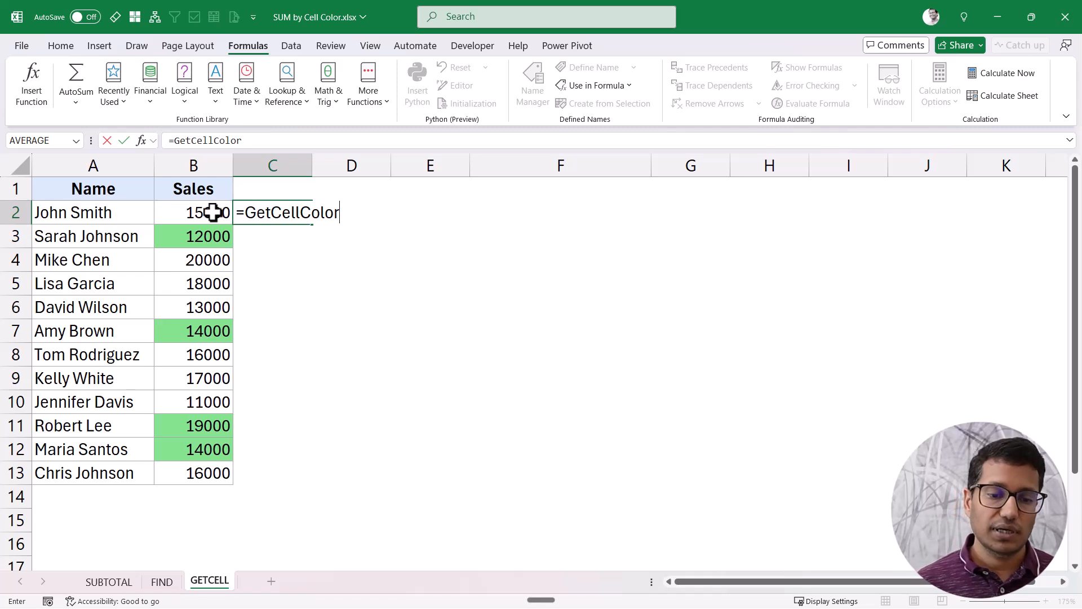
pyautogui.press('Return')
pyautogui.press('Up')
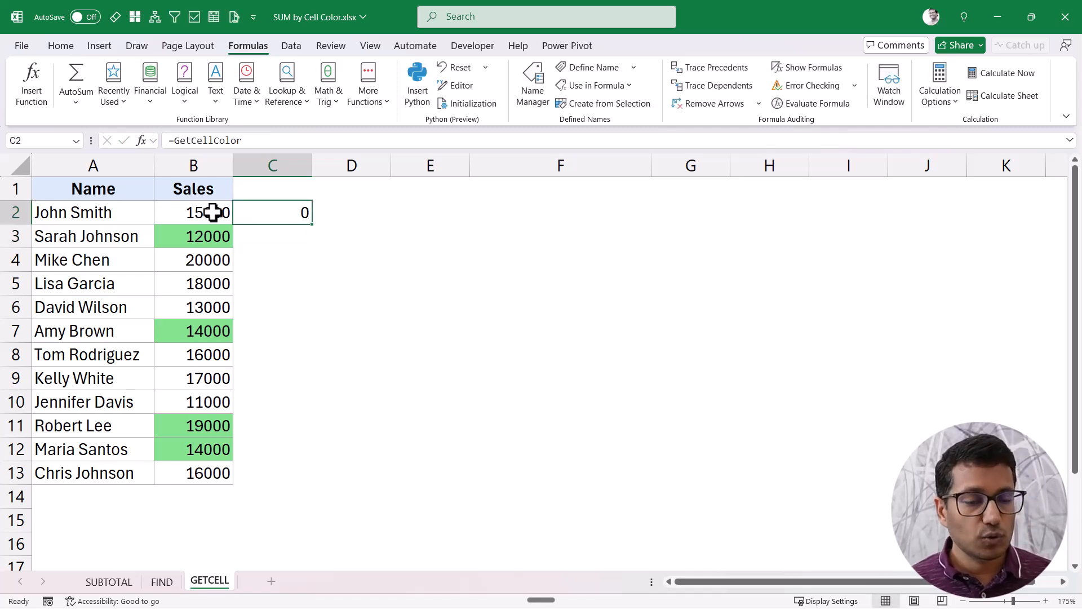
# - Fill the GetCellColor formula from C2 down to C13 and compare the code in C3 with the green cell B3
pyautogui.click(199, 213)
pyautogui.click(277, 218)
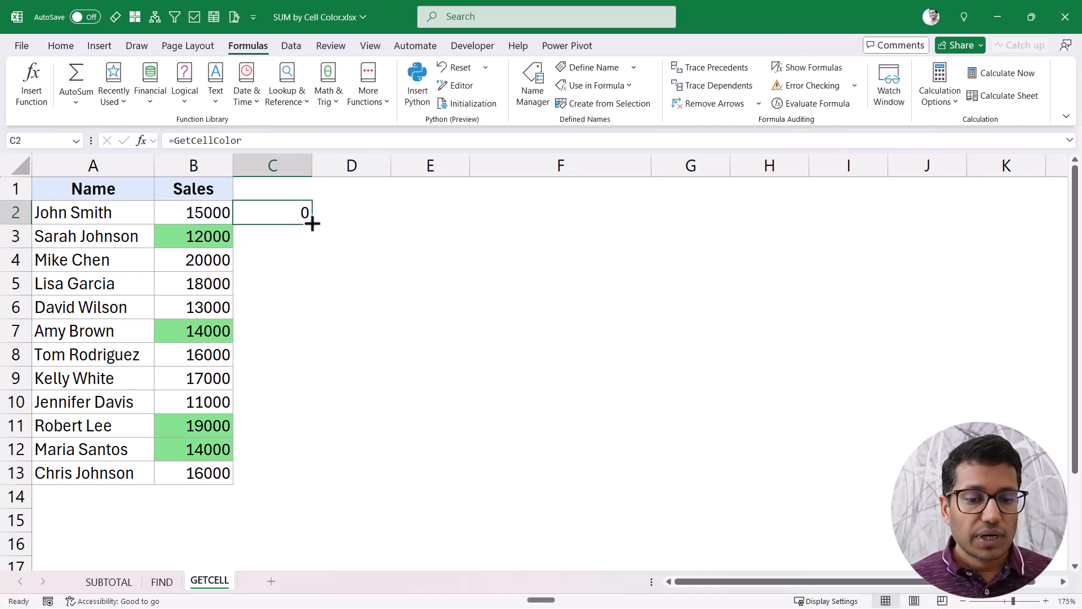
pyautogui.moveTo(313, 235); pyautogui.dragTo(316, 483)
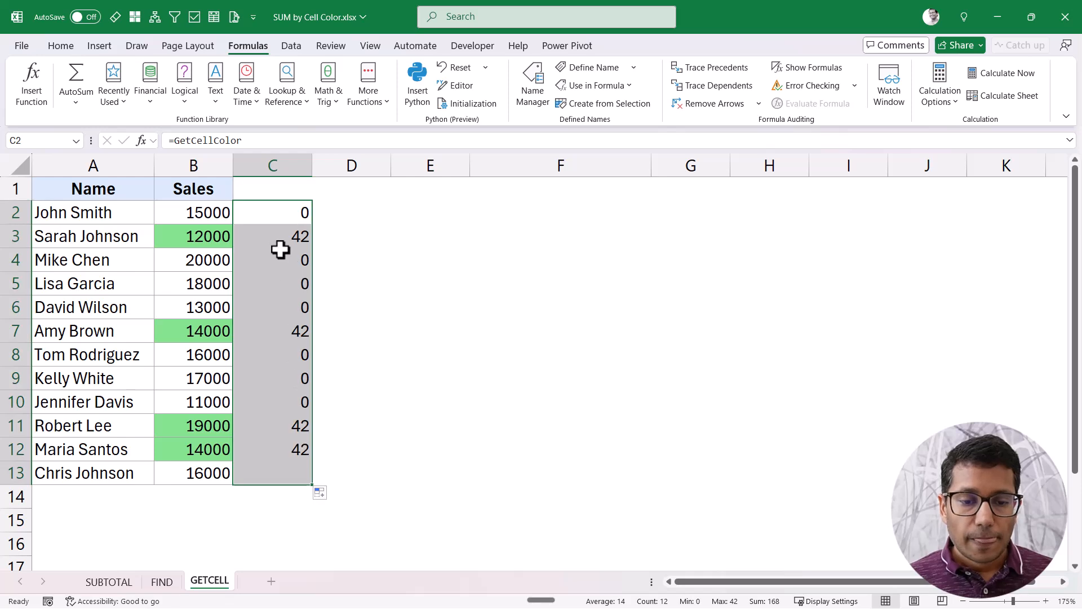
pyautogui.click(270, 233)
pyautogui.click(209, 237)
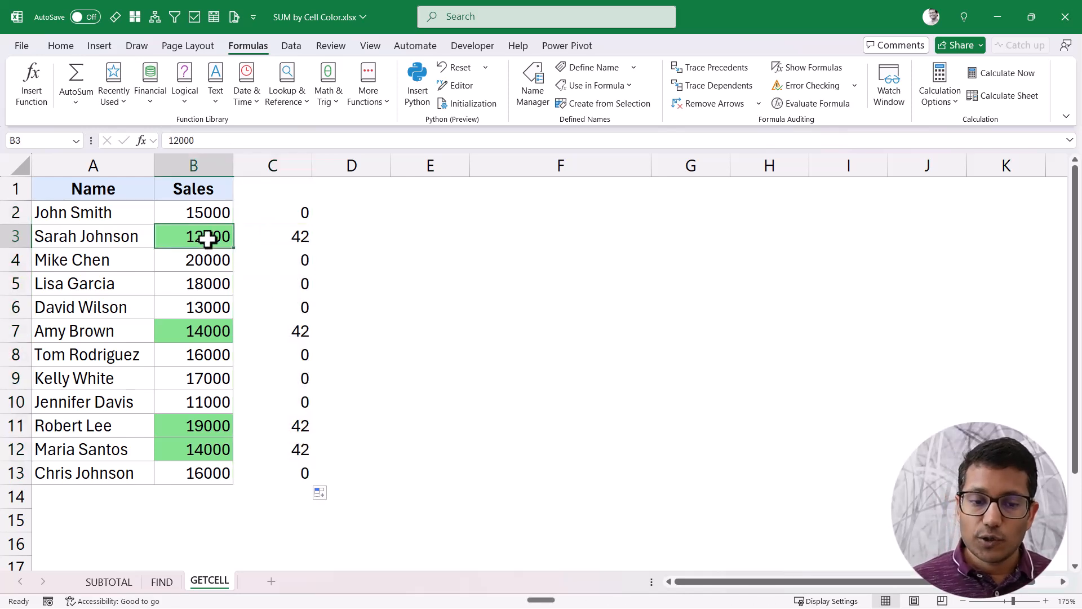
# - Fill sales cell B5 with standard red and sales cell B9 with standard yellow
pyautogui.click(257, 235)
pyautogui.click(264, 334)
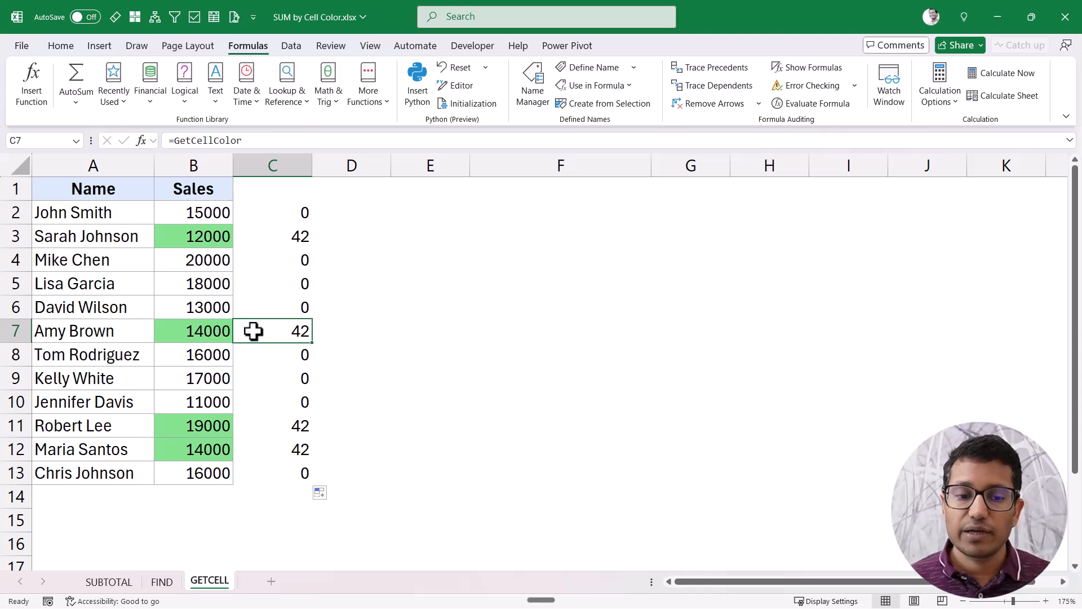
pyautogui.click(201, 285)
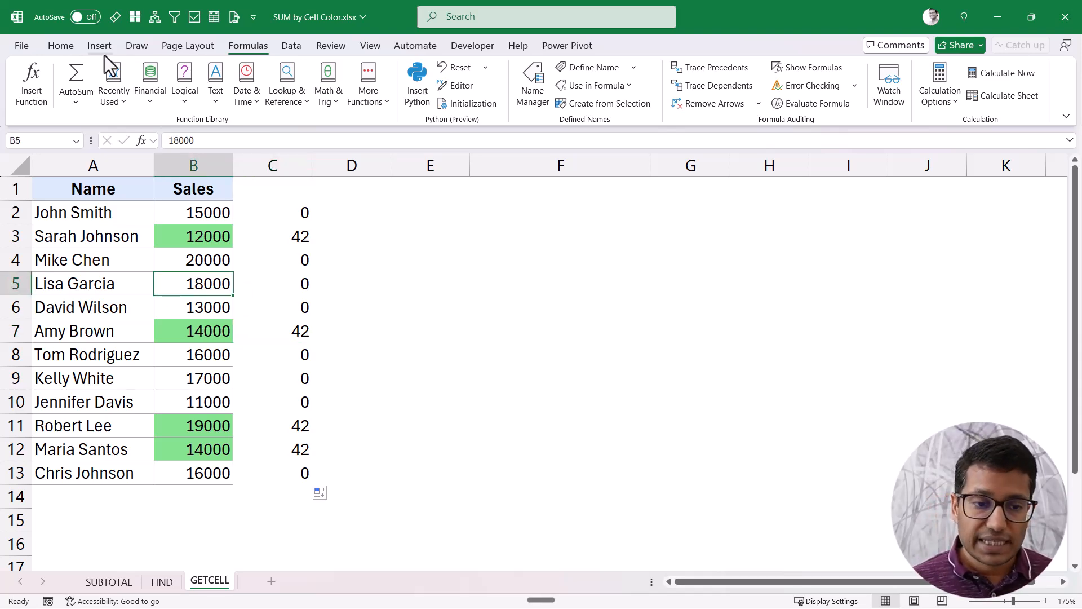
pyautogui.click(60, 45)
pyautogui.click(208, 96)
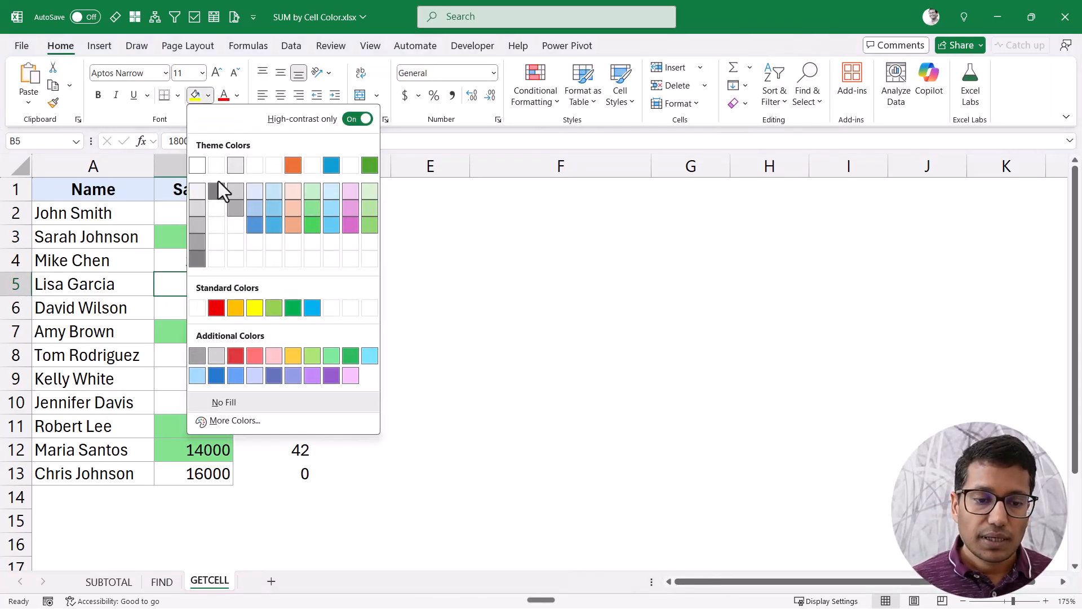
pyautogui.click(219, 308)
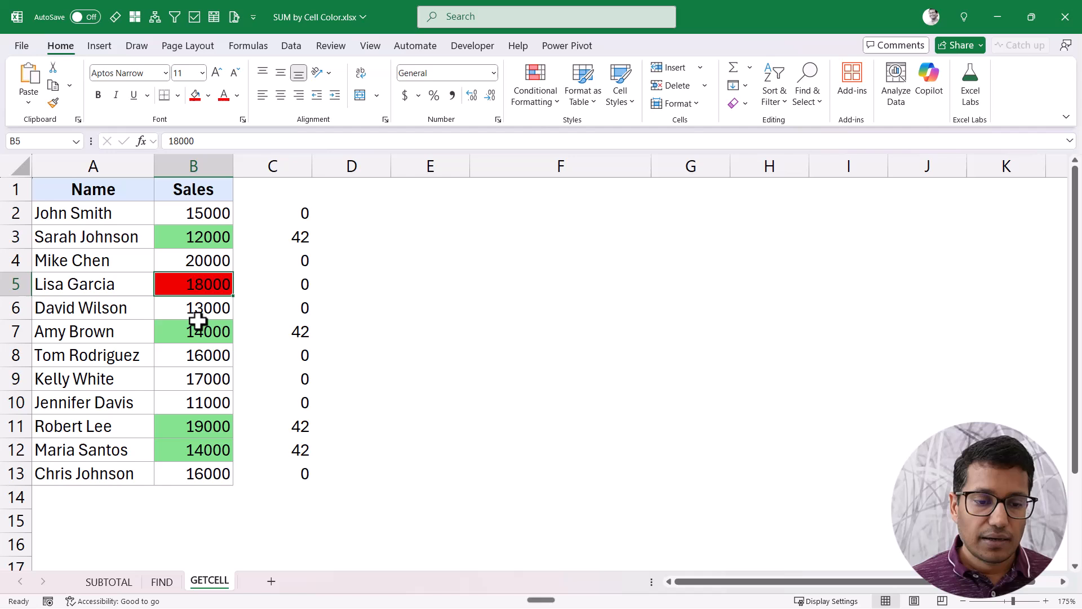
pyautogui.click(190, 378)
pyautogui.click(209, 96)
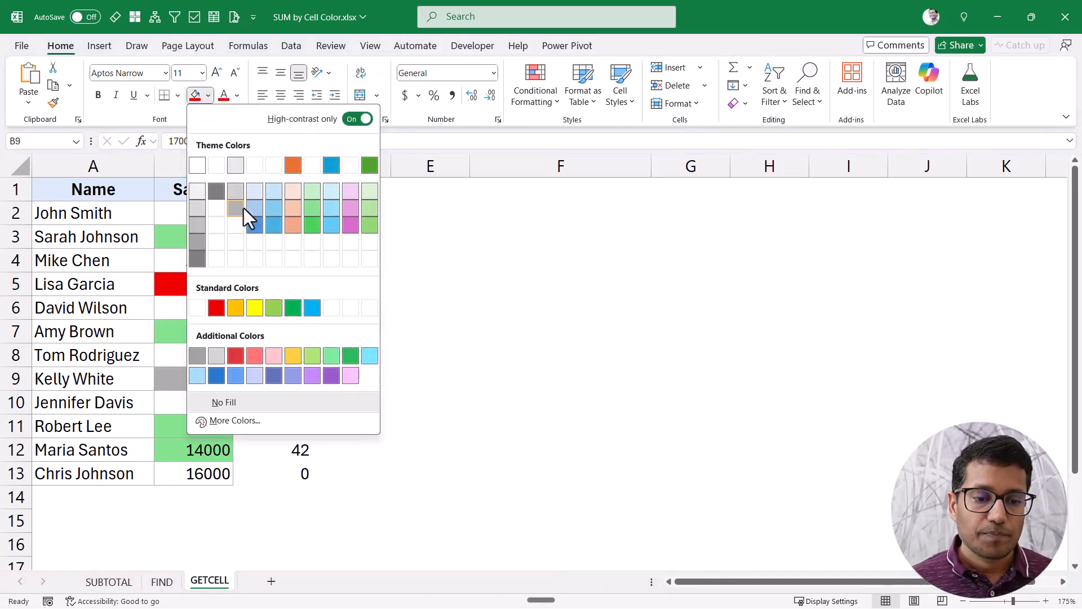
pyautogui.click(252, 308)
# - Re-enter the GetCellColor formula in C2 to refresh the color codes and fill it down through C13
pyautogui.click(303, 213)
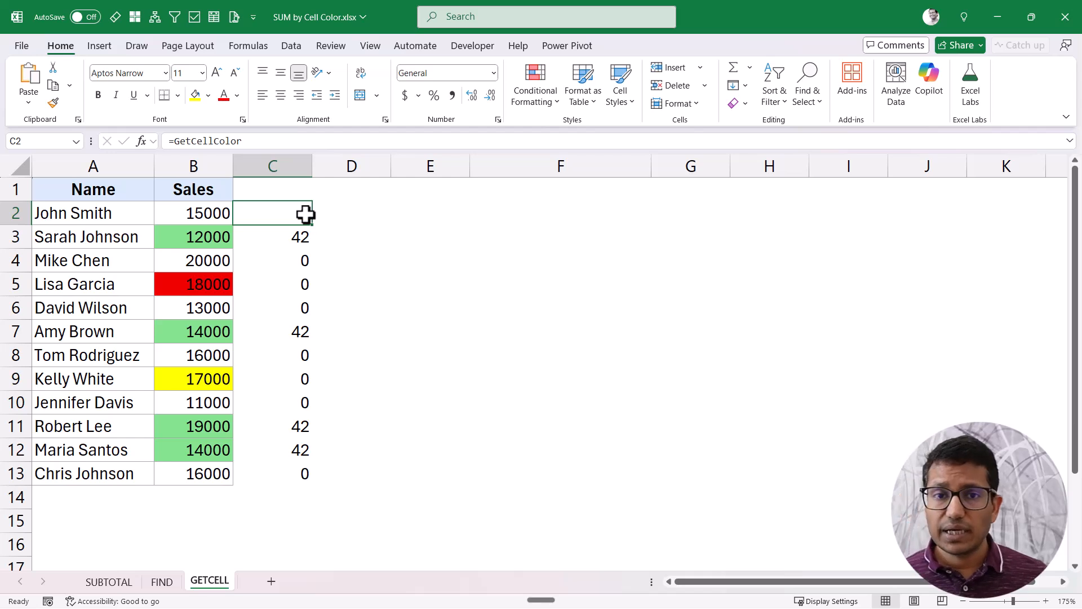
pyautogui.doubleClick(303, 213)
pyautogui.press('Return')
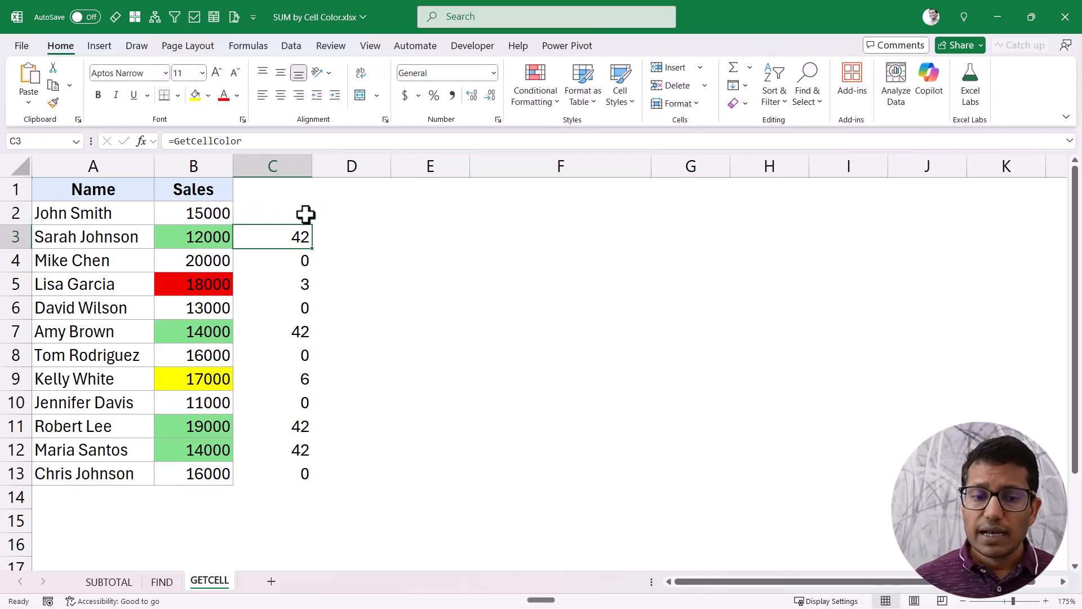
pyautogui.click(303, 213)
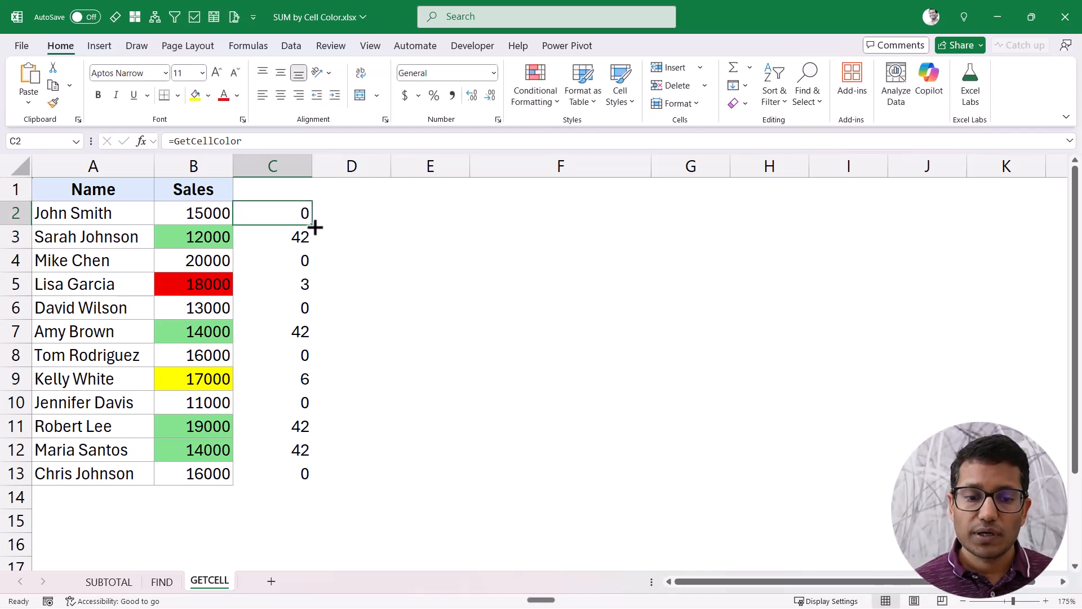
pyautogui.moveTo(312, 225); pyautogui.dragTo(309, 482)
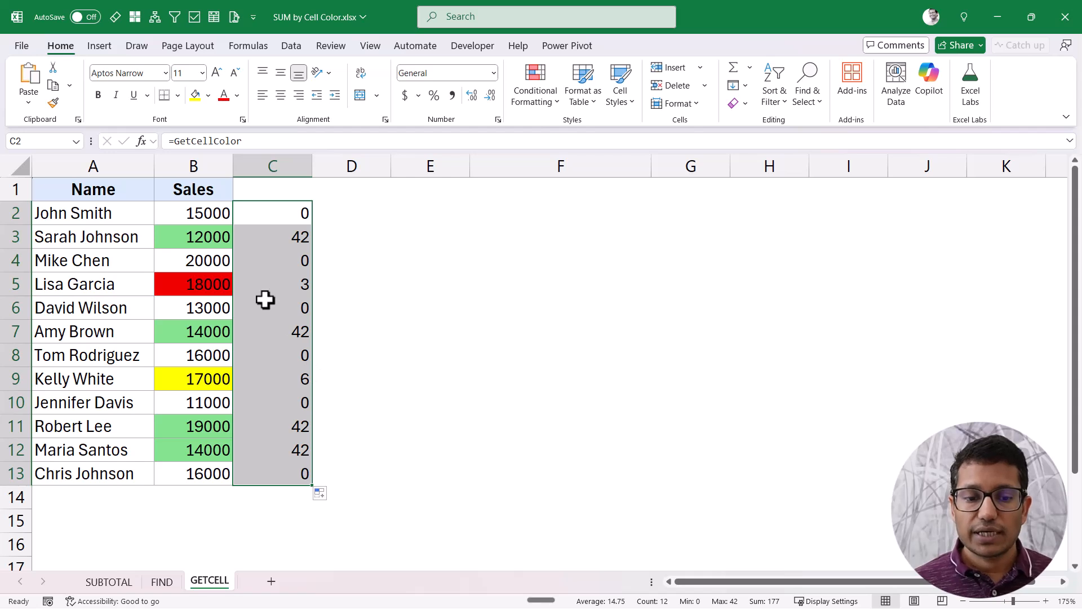
# - Compare the color codes in column C with the red cell B5, the yellow cell B9 and the green cell B3
pyautogui.click(220, 285)
pyautogui.click(275, 283)
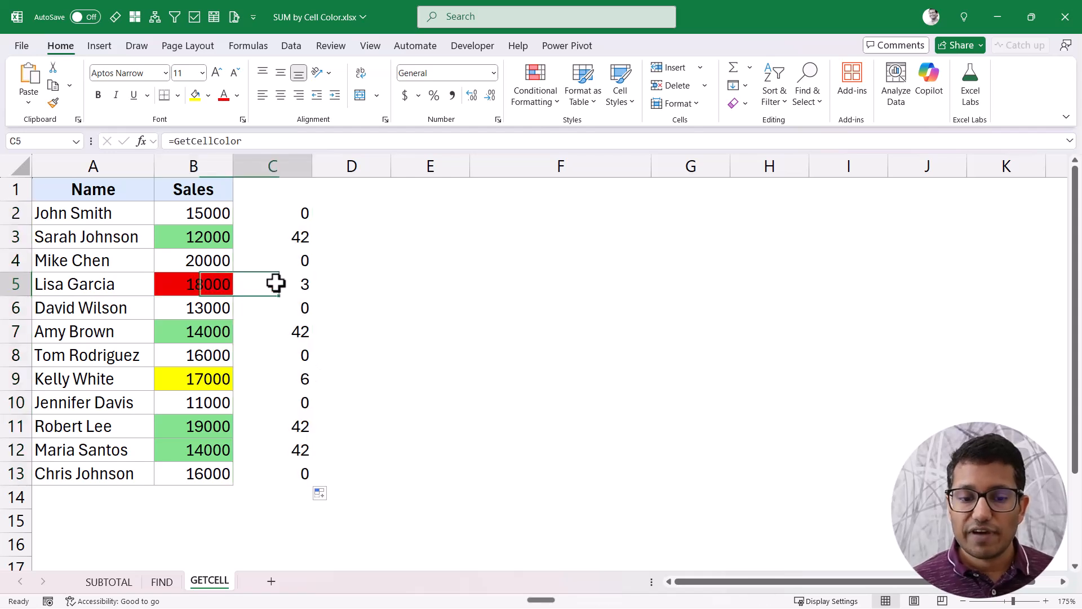
pyautogui.click(215, 377)
pyautogui.click(273, 379)
pyautogui.click(265, 283)
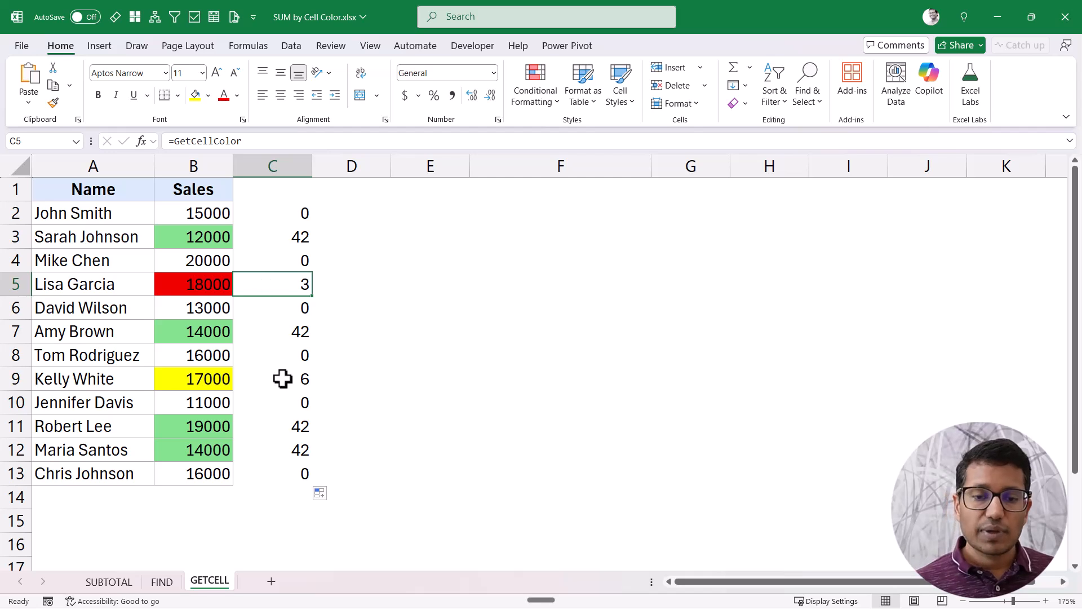
pyautogui.click(280, 241)
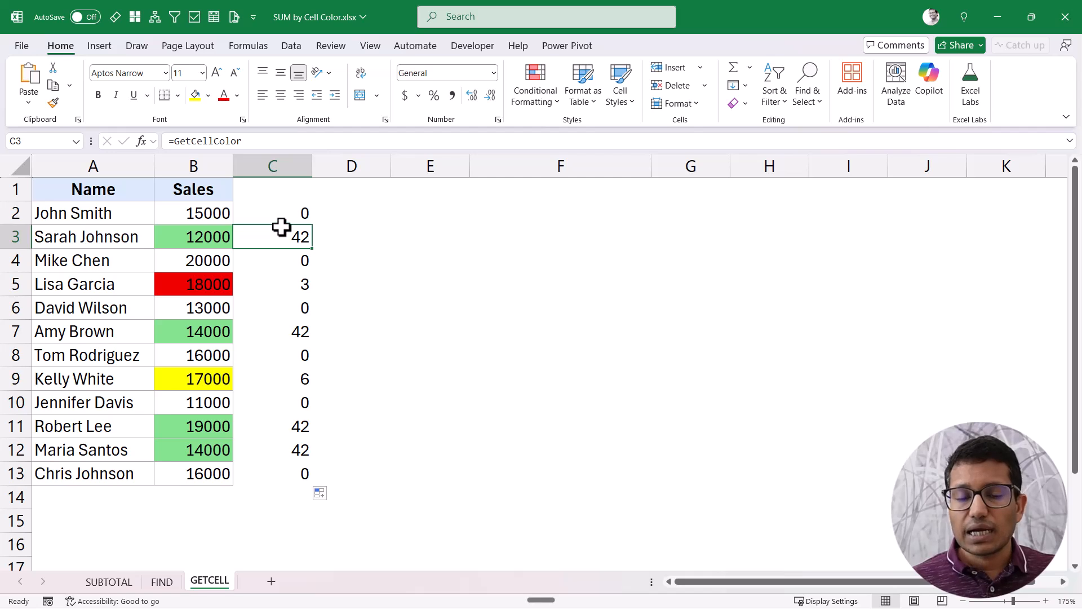
# - Sum the green sales cells in B15 with the formula =SUMIF(C2:C13,42,B2:B13)
pyautogui.click(211, 513)
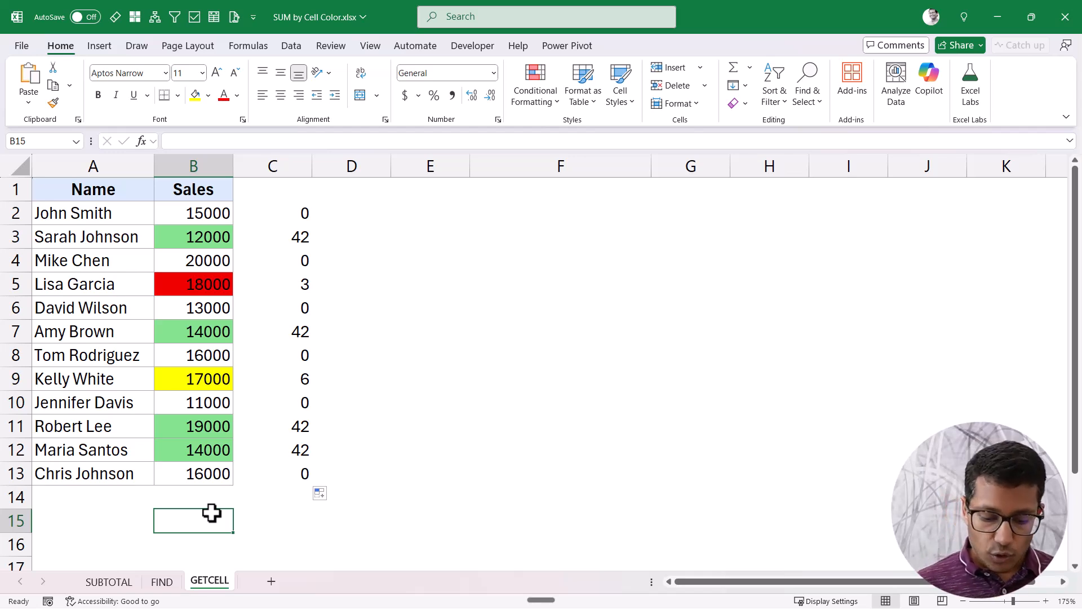
pyautogui.write('=sumi')
pyautogui.press('Tab')
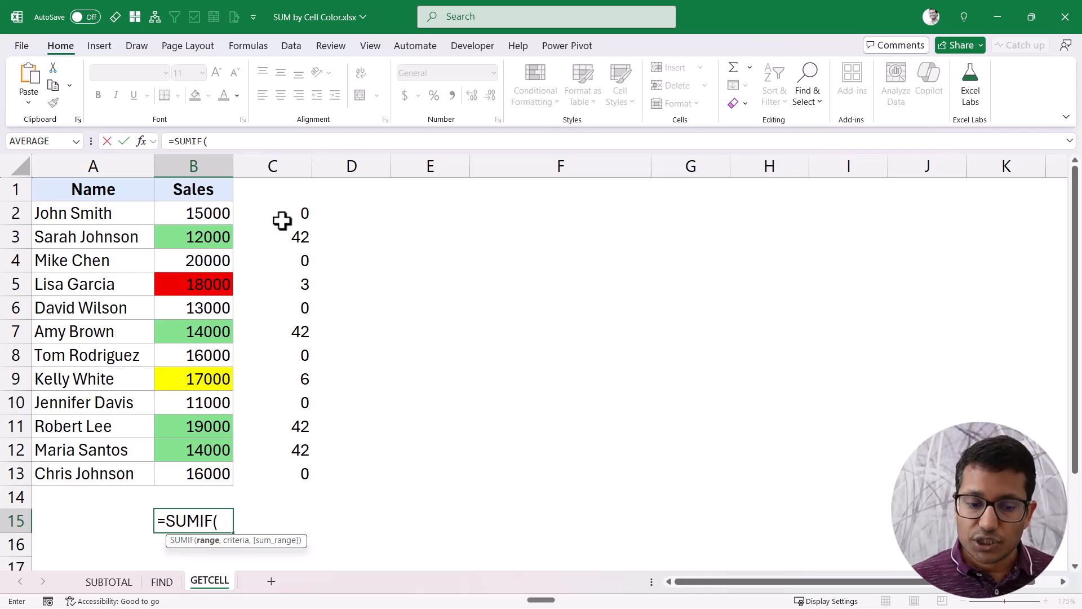
pyautogui.moveTo(282, 221); pyautogui.dragTo(273, 462)
pyautogui.write(',')
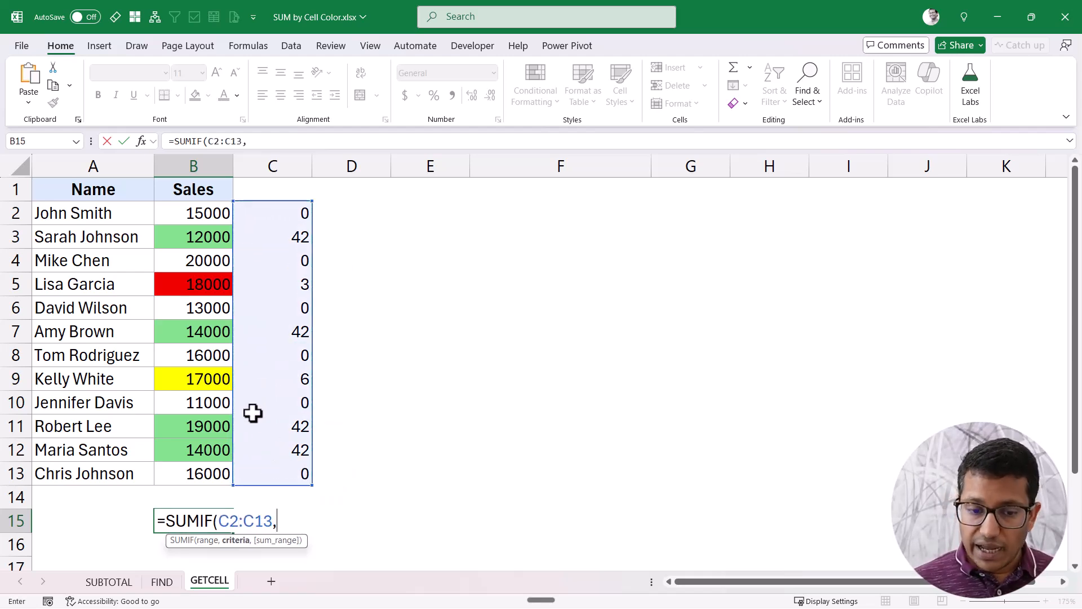
pyautogui.write('42')
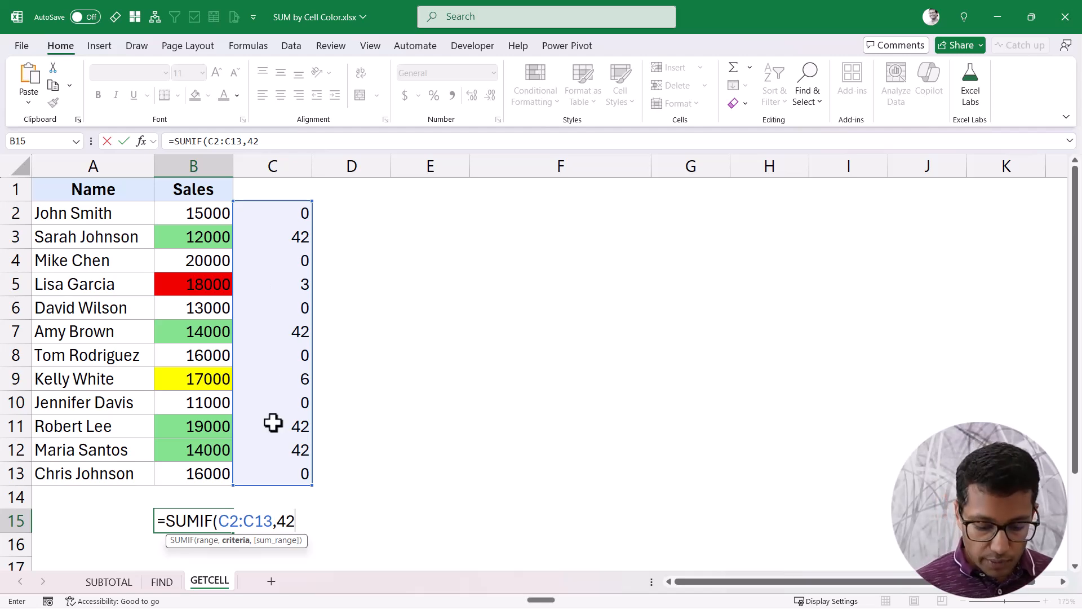
pyautogui.write(',')
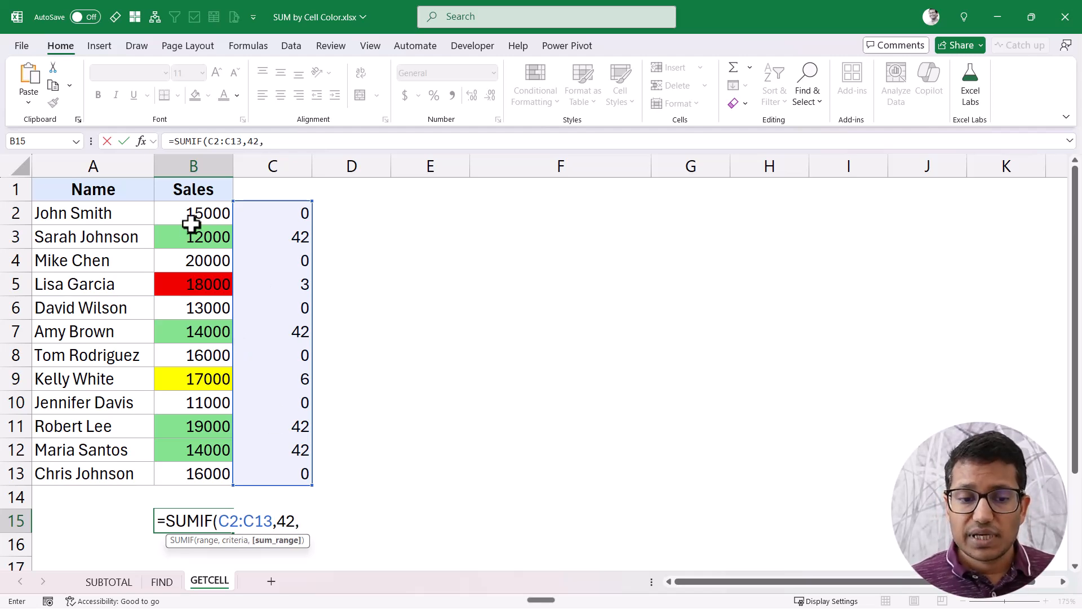
pyautogui.moveTo(188, 217); pyautogui.dragTo(198, 471)
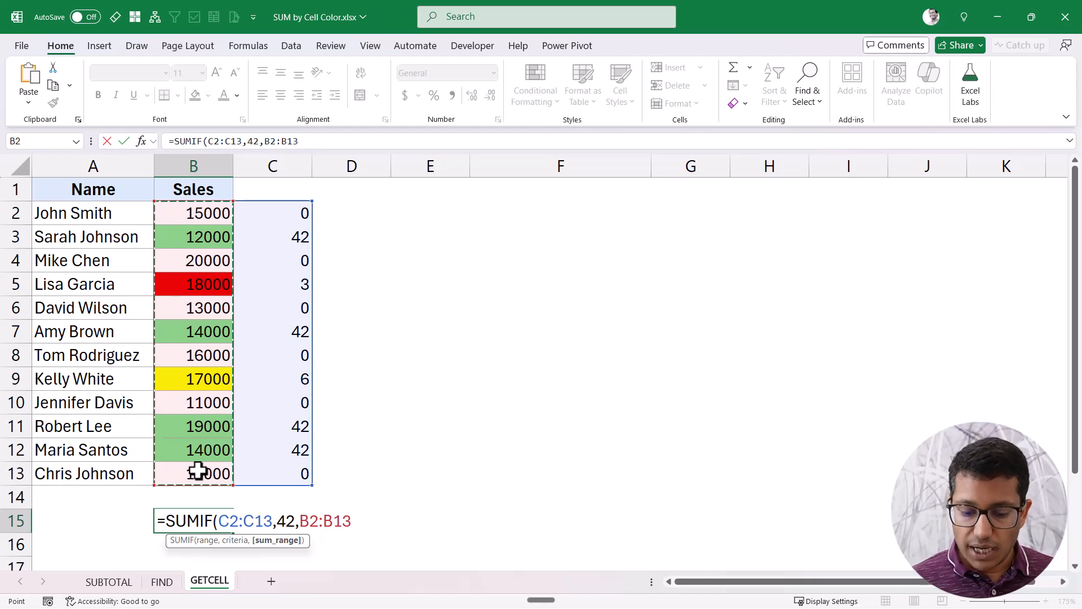
pyautogui.write(')')
pyautogui.press('Return')
pyautogui.press('Up')
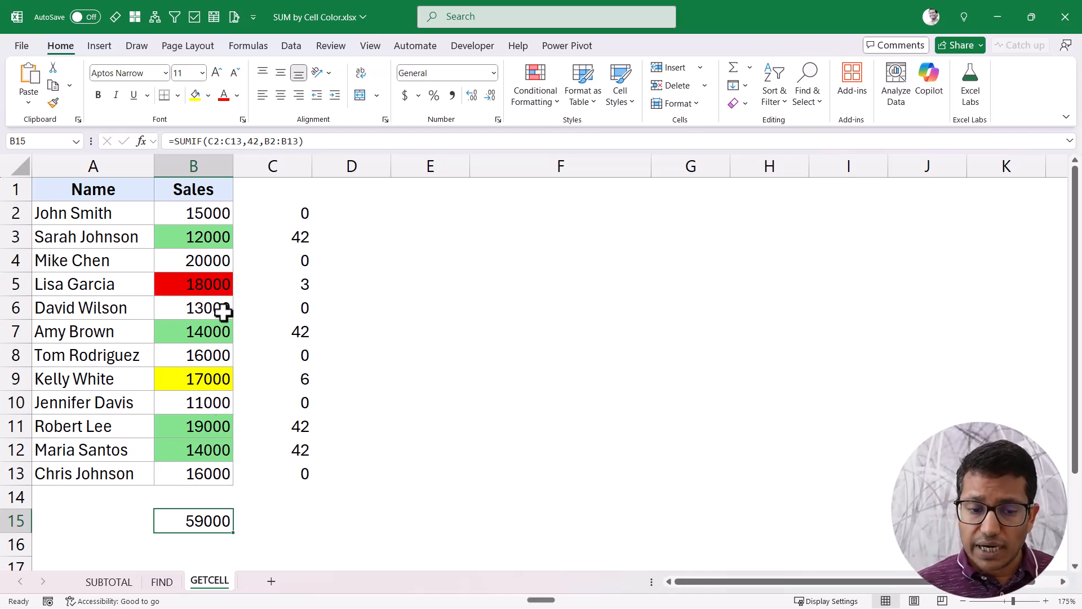
# - Change the SUMIF criteria in B15 to 3, the red color code
pyautogui.press('F2')
pyautogui.moveTo(294, 519); pyautogui.dragTo(283, 521)
pyautogui.write('3')
pyautogui.hotkey('ctrl', 'Return')
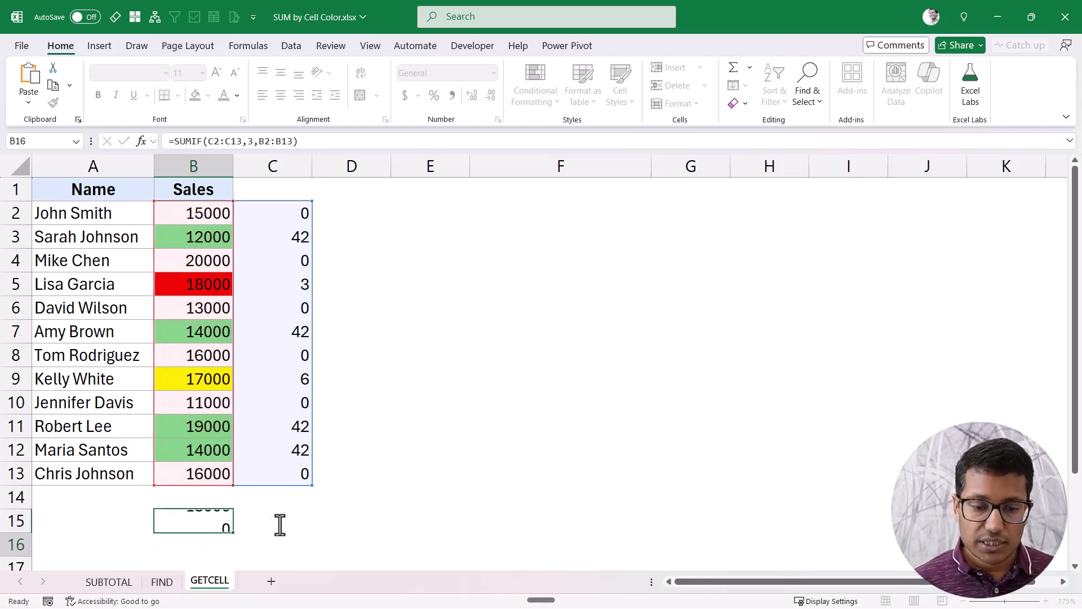